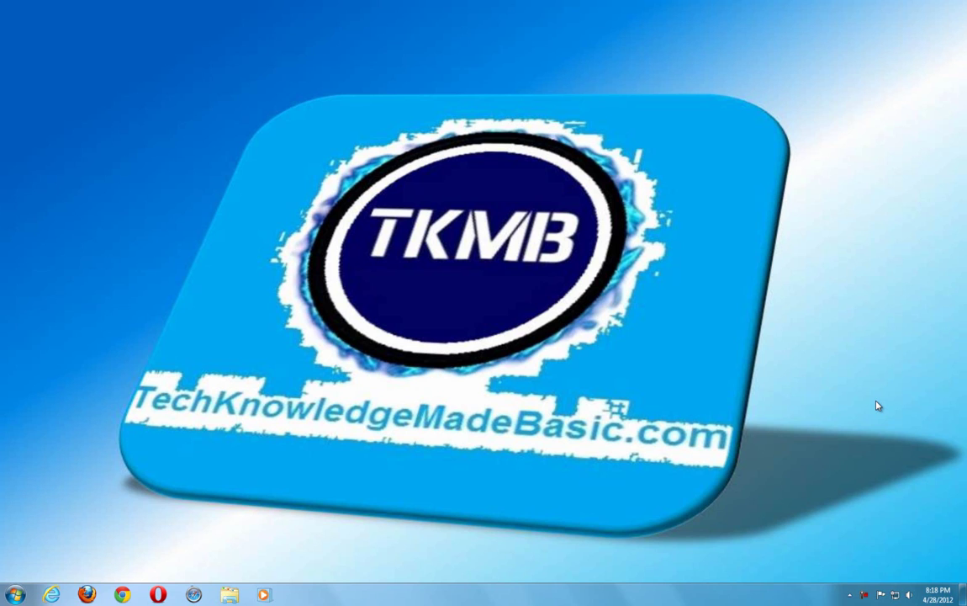
# Open Internet Explorer and start an InPrivate Browsing window, minimizing and restoring it once
pyautogui.click(52, 594)
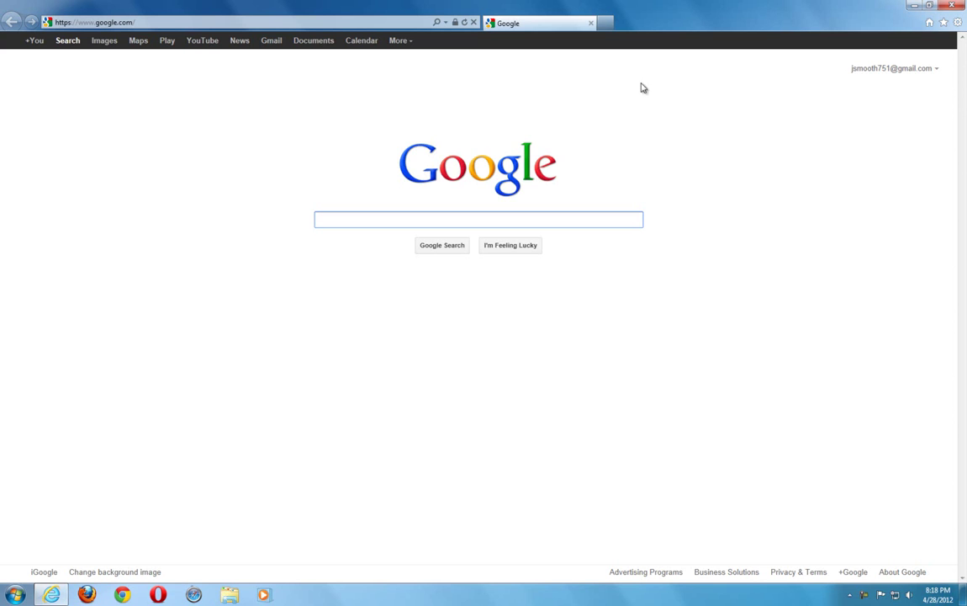
pyautogui.click(959, 23)
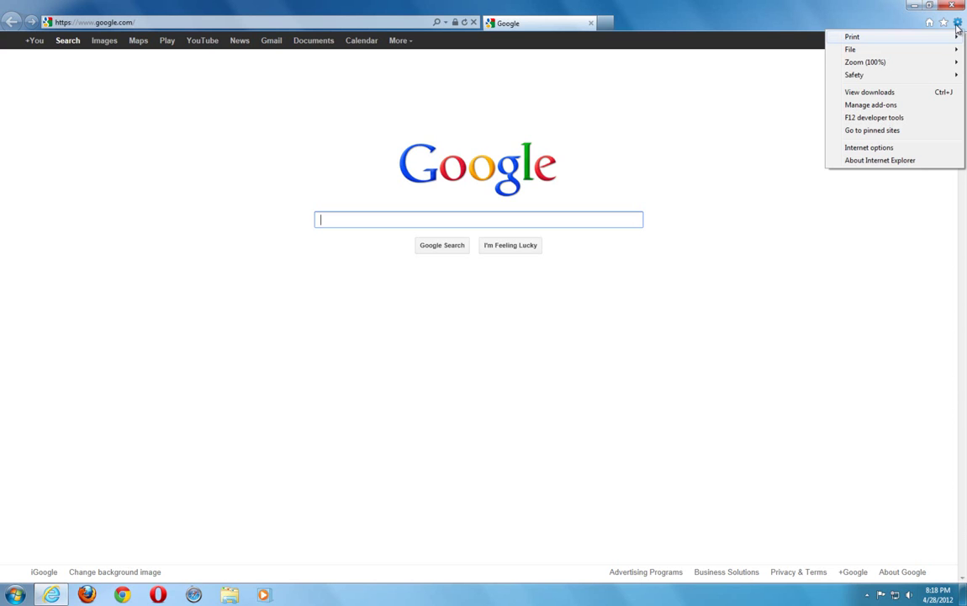
pyautogui.moveTo(879, 79)
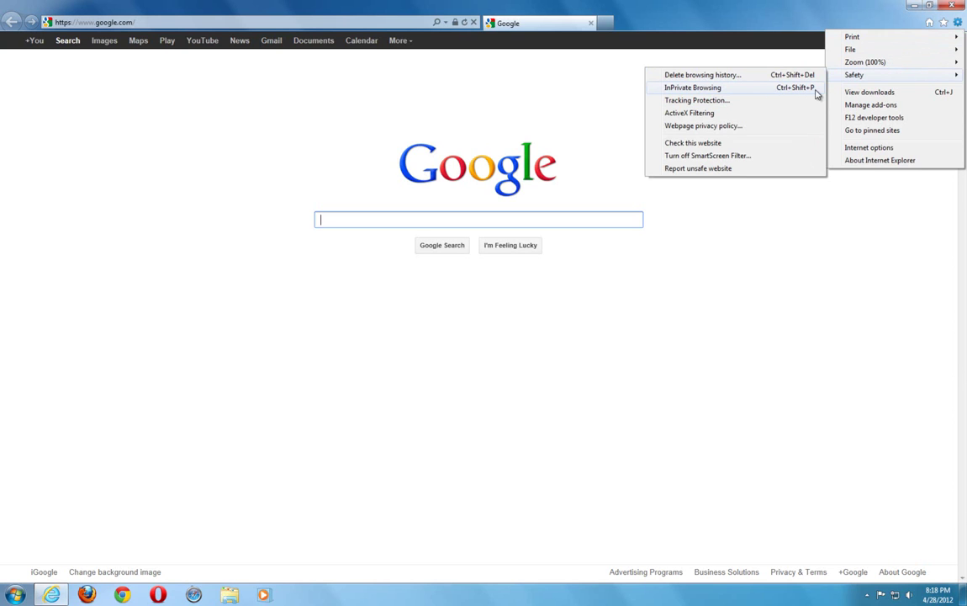
pyautogui.click(769, 90)
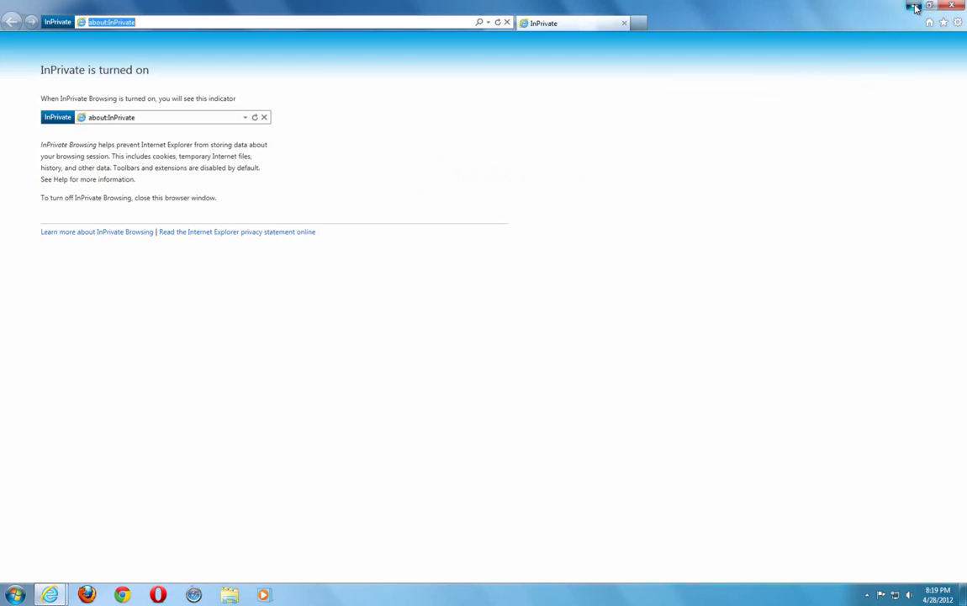
pyautogui.click(915, 9)
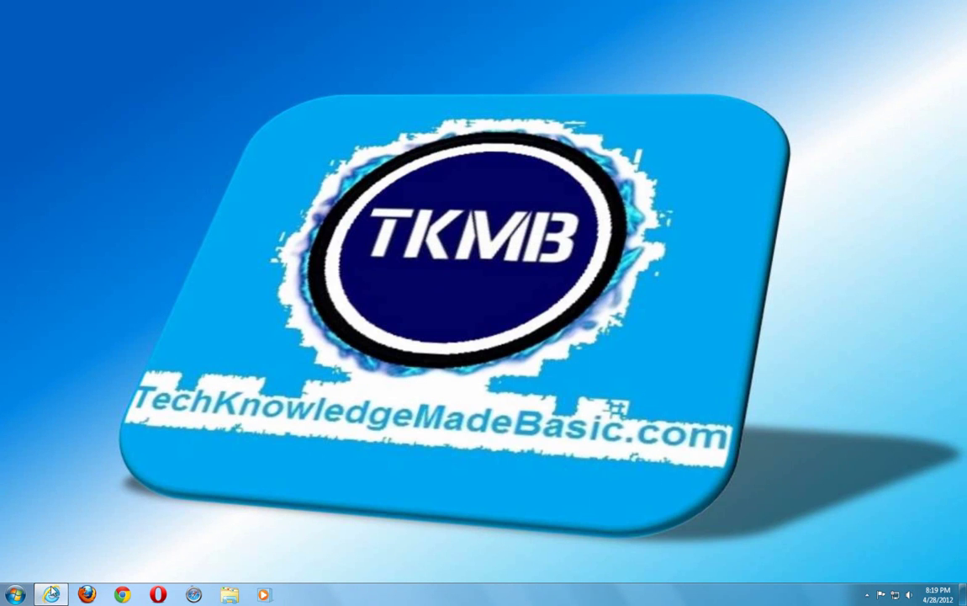
pyautogui.click(51, 594)
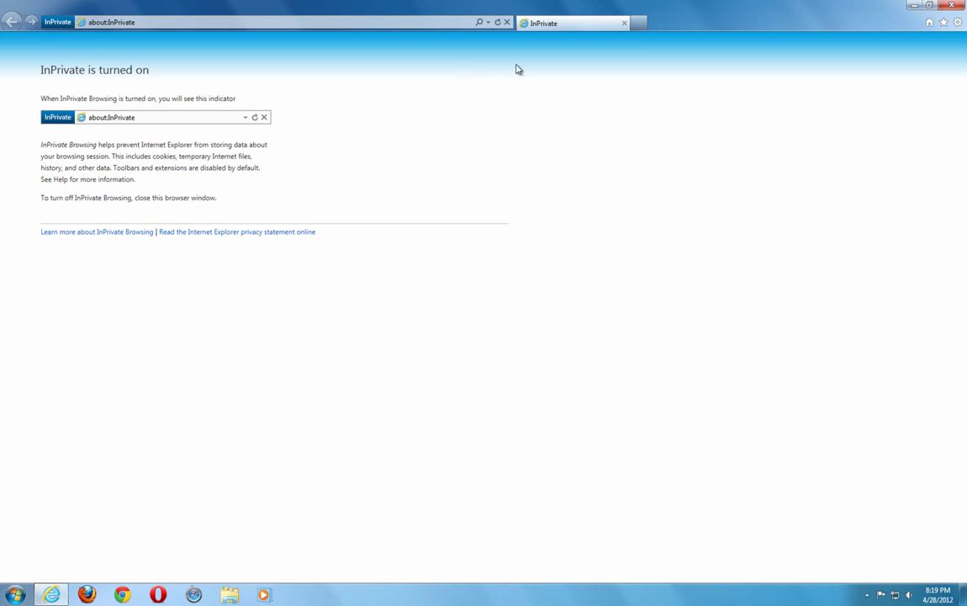
# Add three new tabs to the InPrivate window and end the session by closing all tabs
pyautogui.click(641, 24)
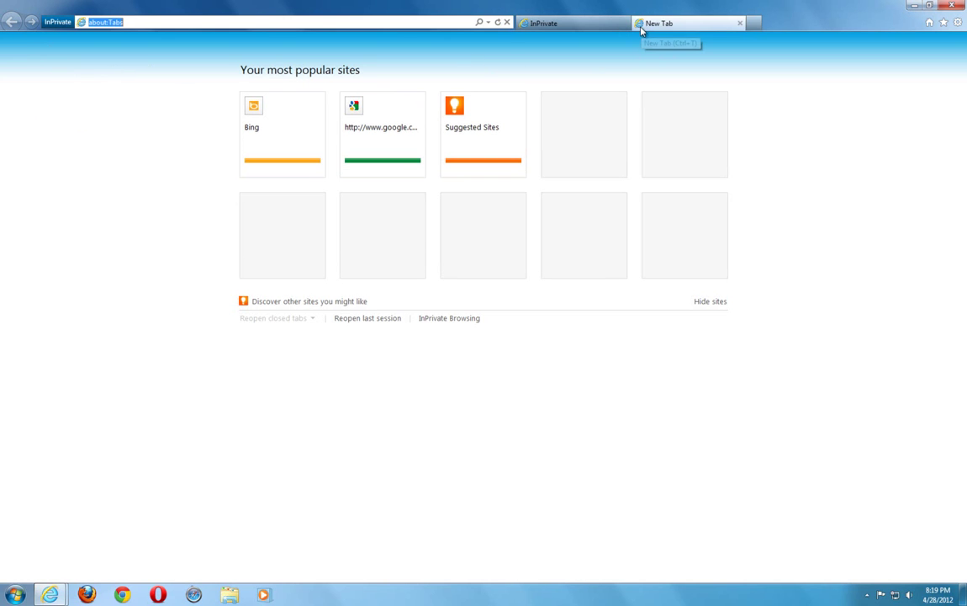
pyautogui.click(753, 23)
pyautogui.click(870, 26)
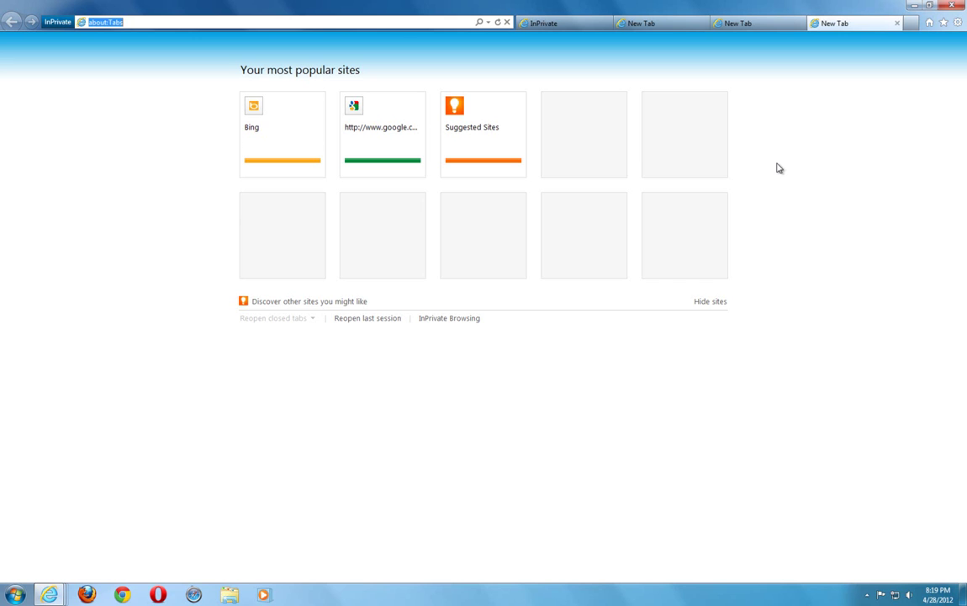
pyautogui.click(950, 5)
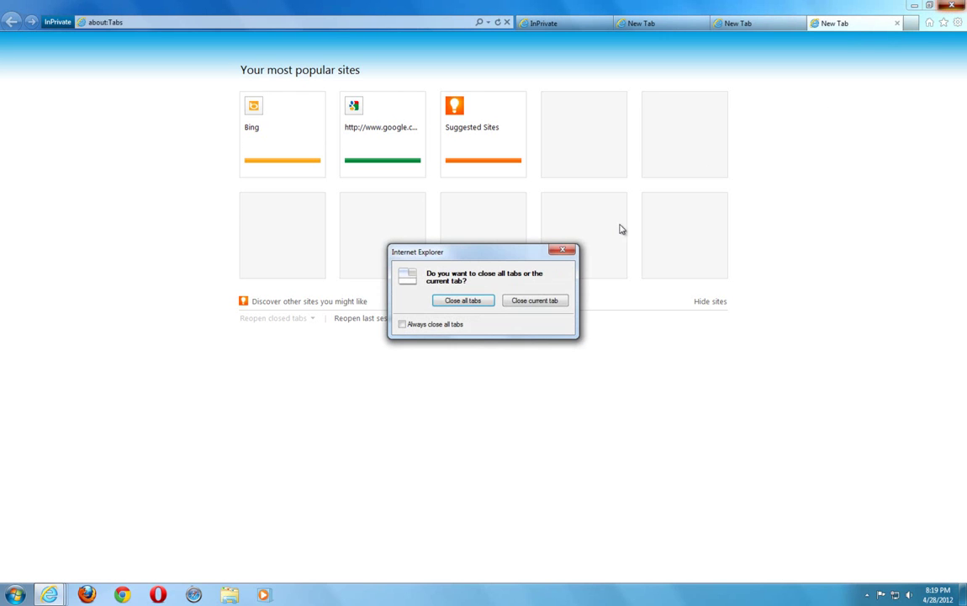
pyautogui.click(453, 301)
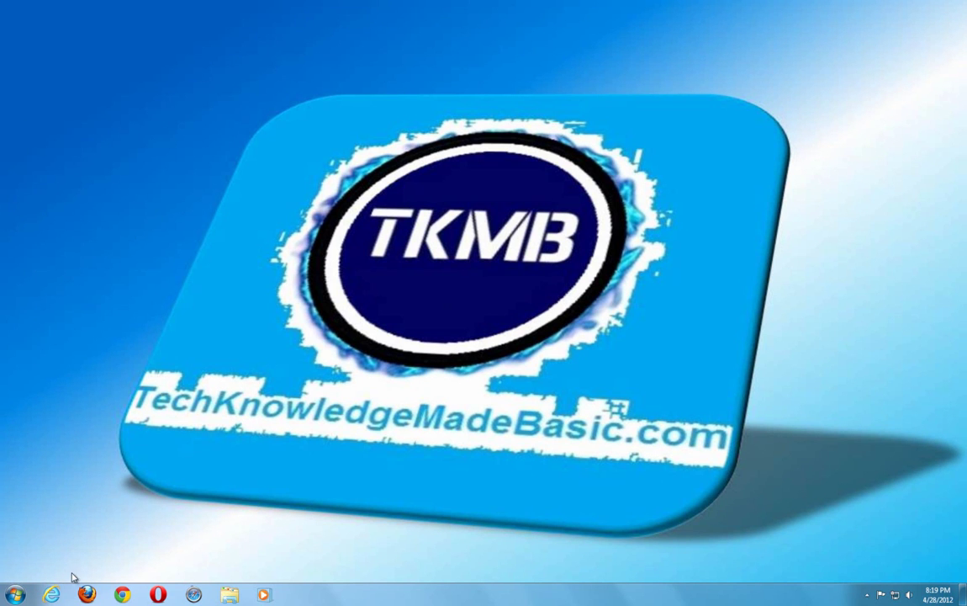
# Open Firefox and start a Private Browsing session, accepting the confirmation
pyautogui.click(88, 595)
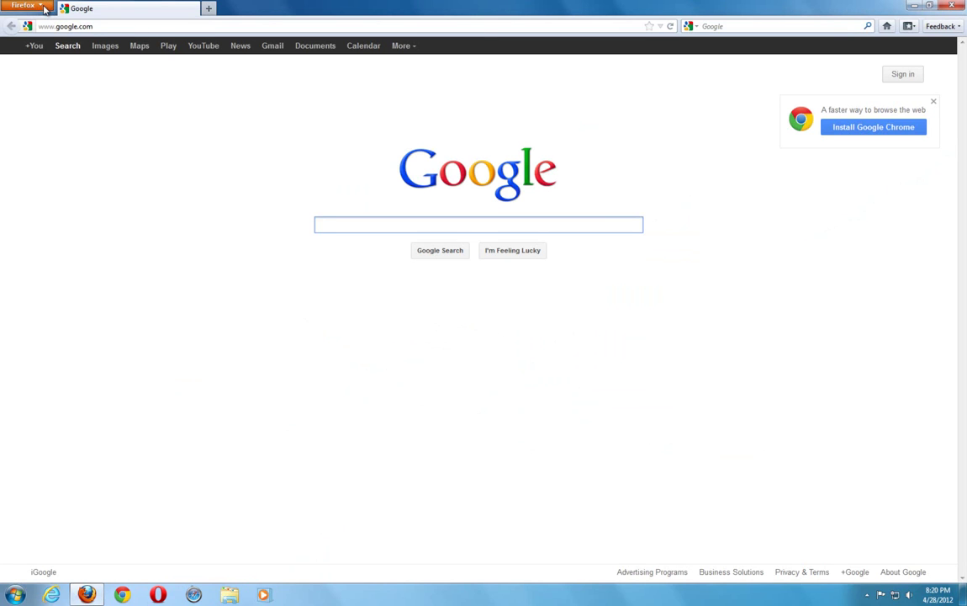
pyautogui.click(44, 9)
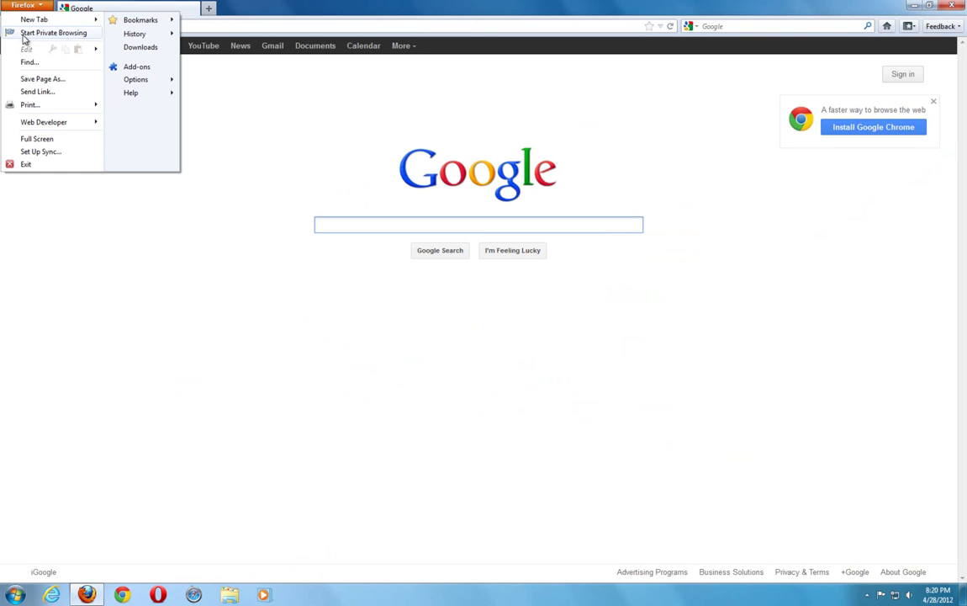
pyautogui.click(25, 38)
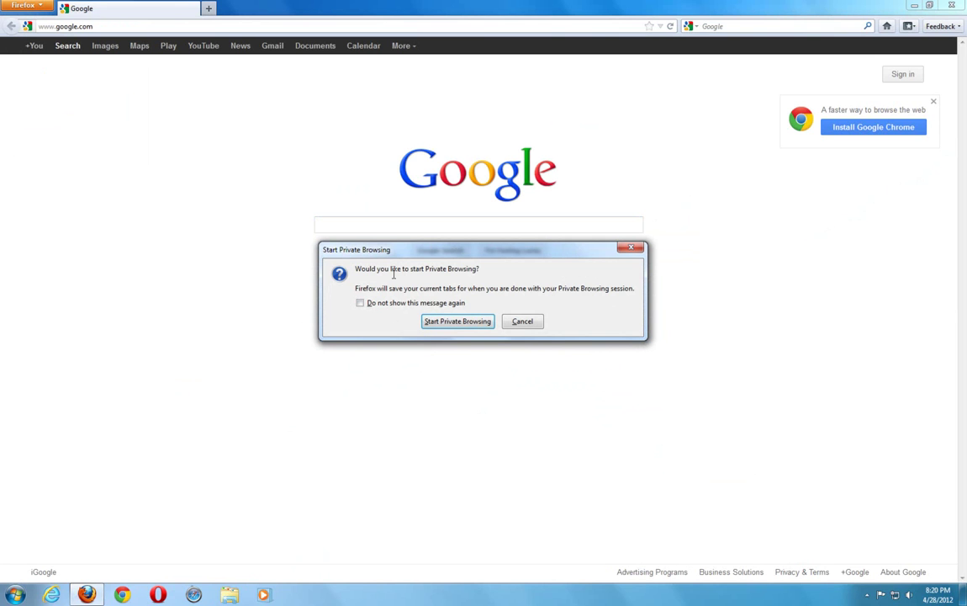
pyautogui.click(455, 323)
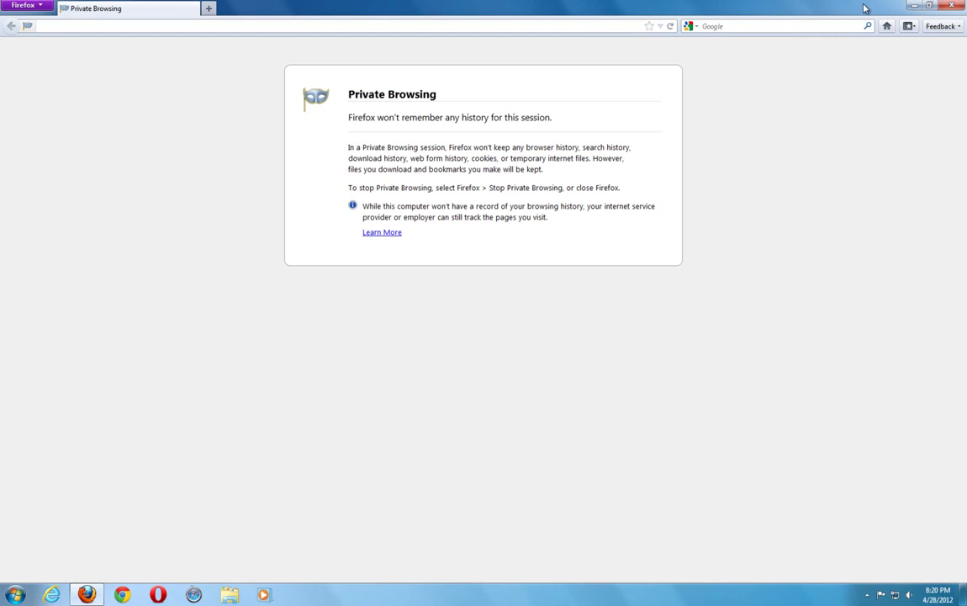
# Reduce and reposition the private Firefox window on the desktop, and close it after maximizing it again
pyautogui.click(928, 6)
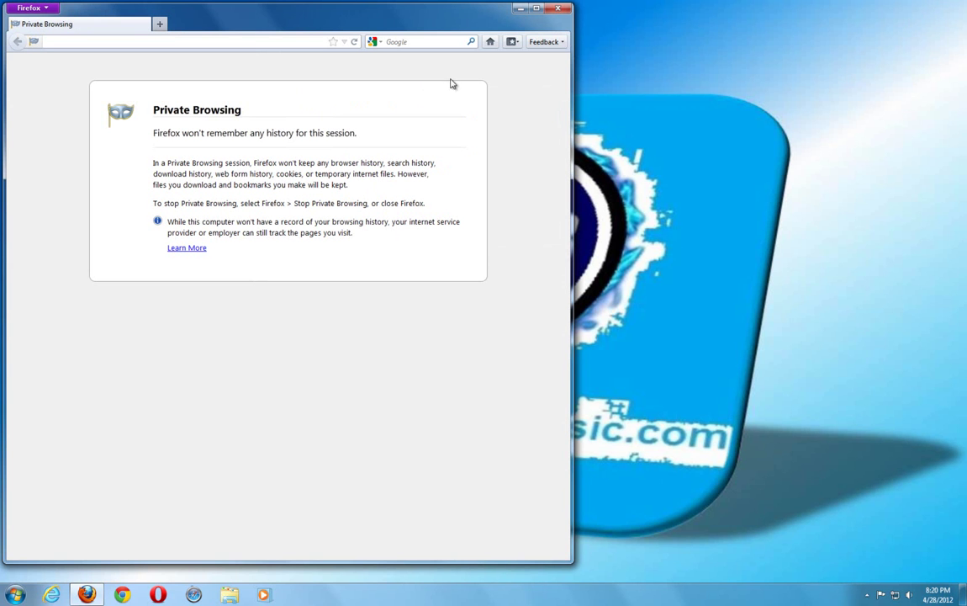
pyautogui.moveTo(389, 17); pyautogui.dragTo(492, 47)
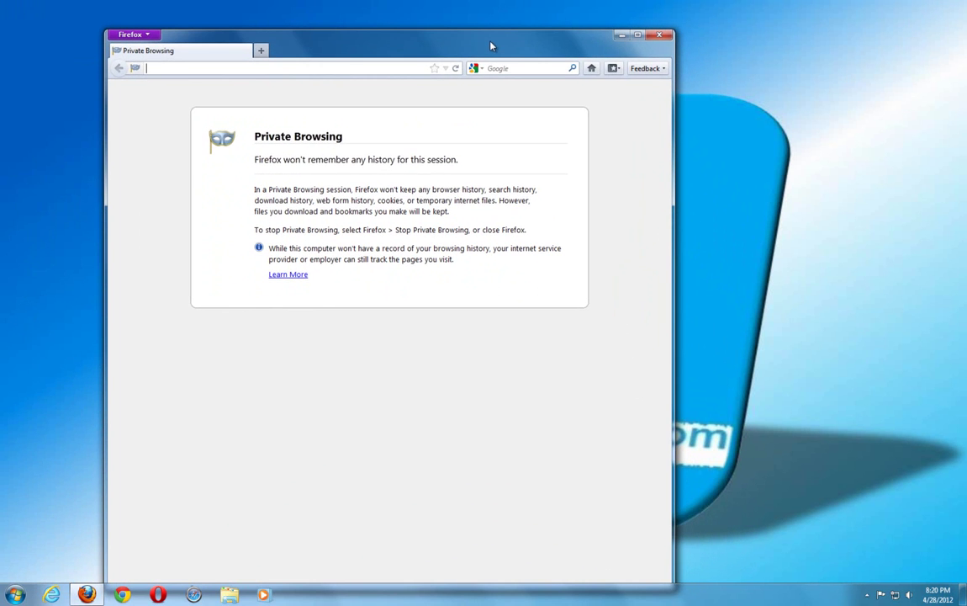
pyautogui.click(637, 35)
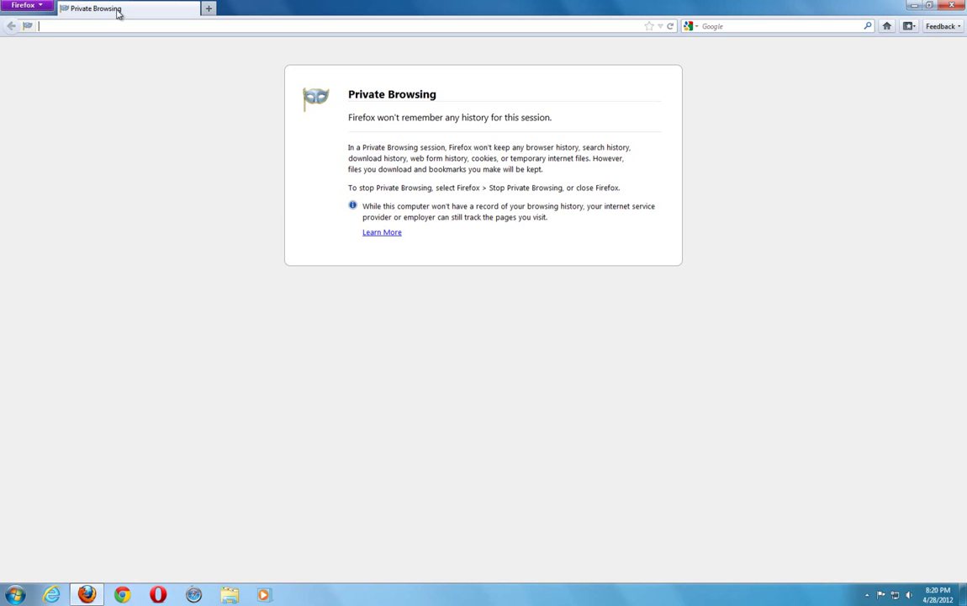
pyautogui.click(951, 5)
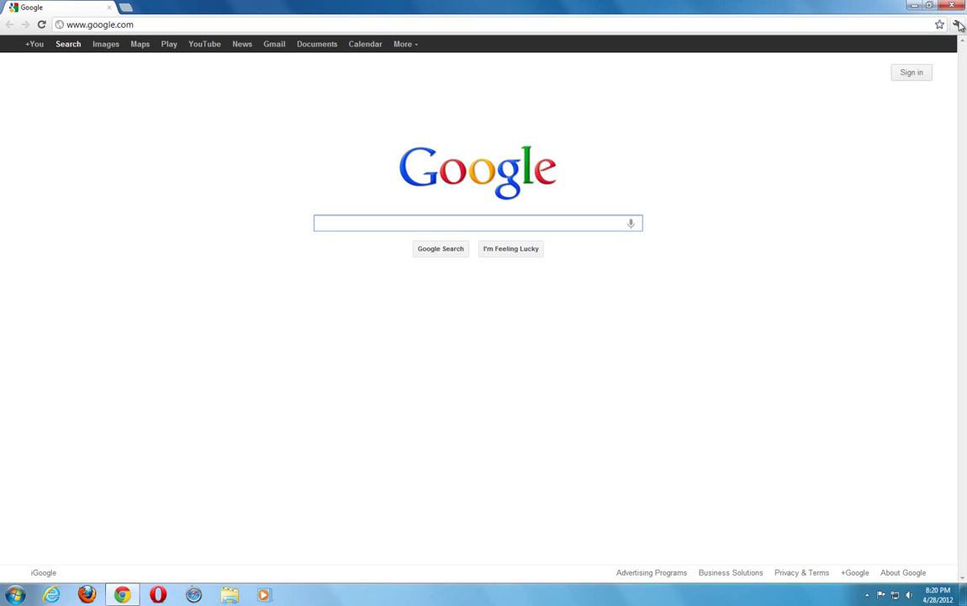
# Switch to Google Chrome and open a new incognito window
pyautogui.click(958, 25)
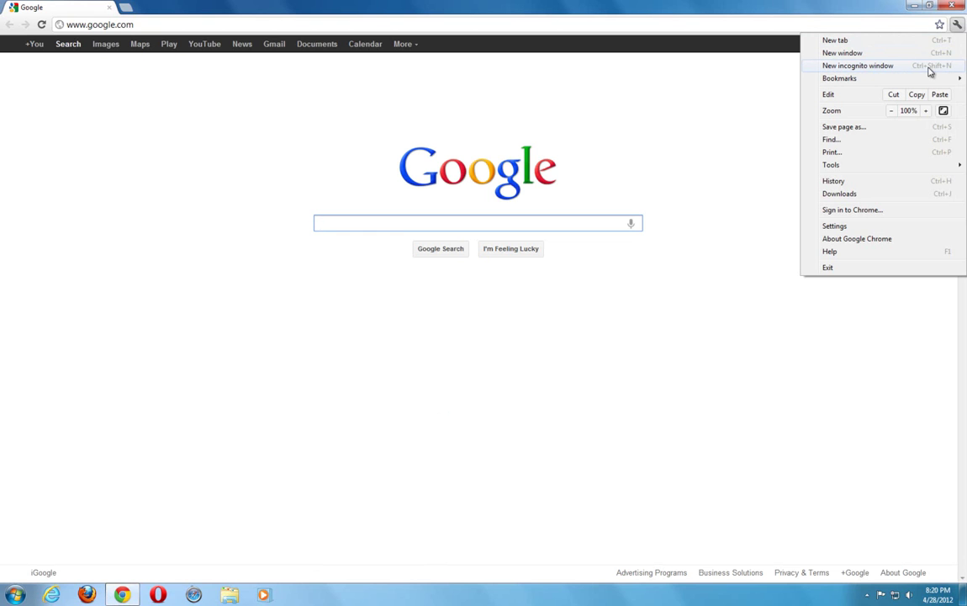
pyautogui.click(861, 68)
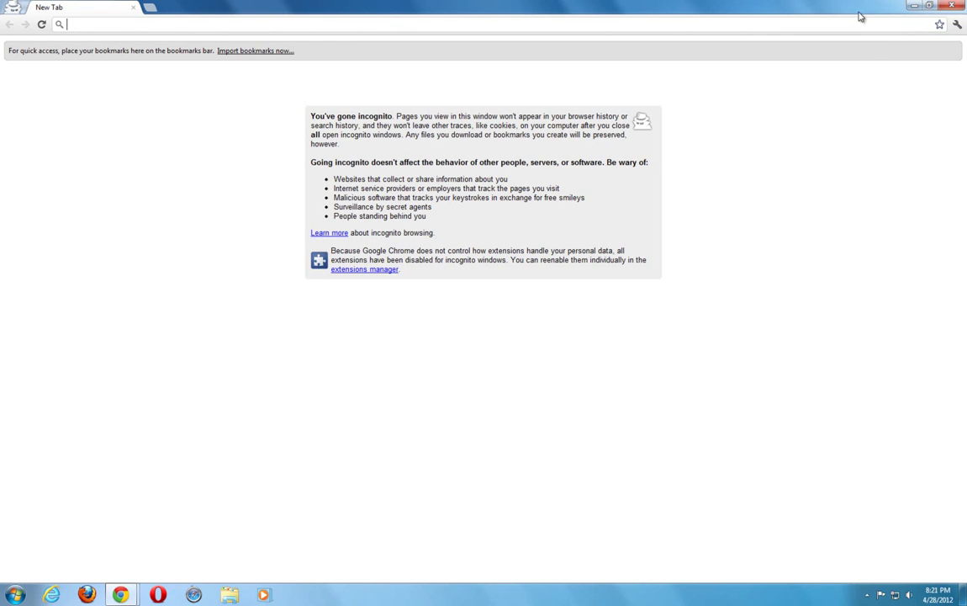
# Minimize the regular Chrome window behind the incognito window, and close the incognito window after maximizing it
pyautogui.click(929, 5)
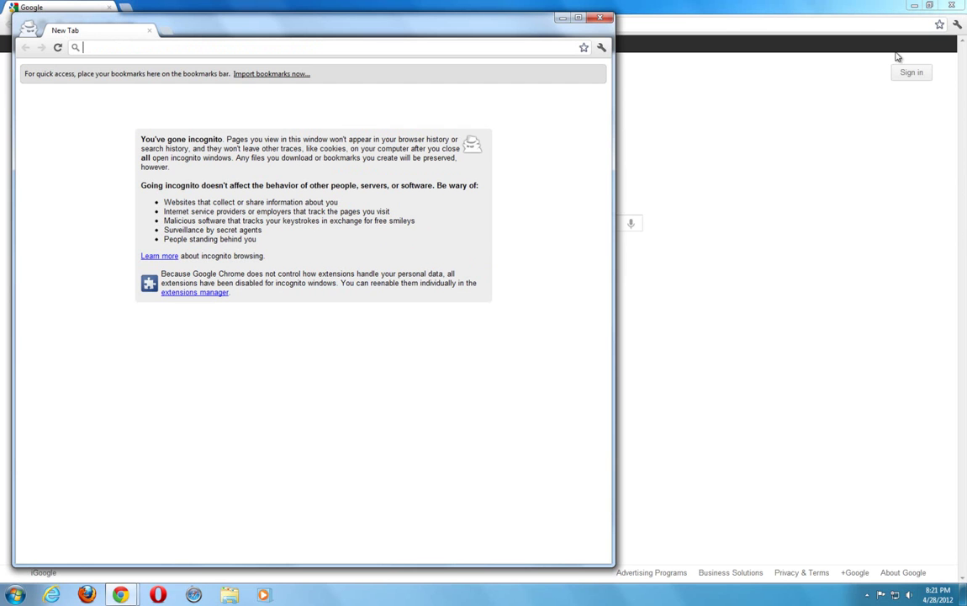
pyautogui.click(944, 25)
pyautogui.click(915, 5)
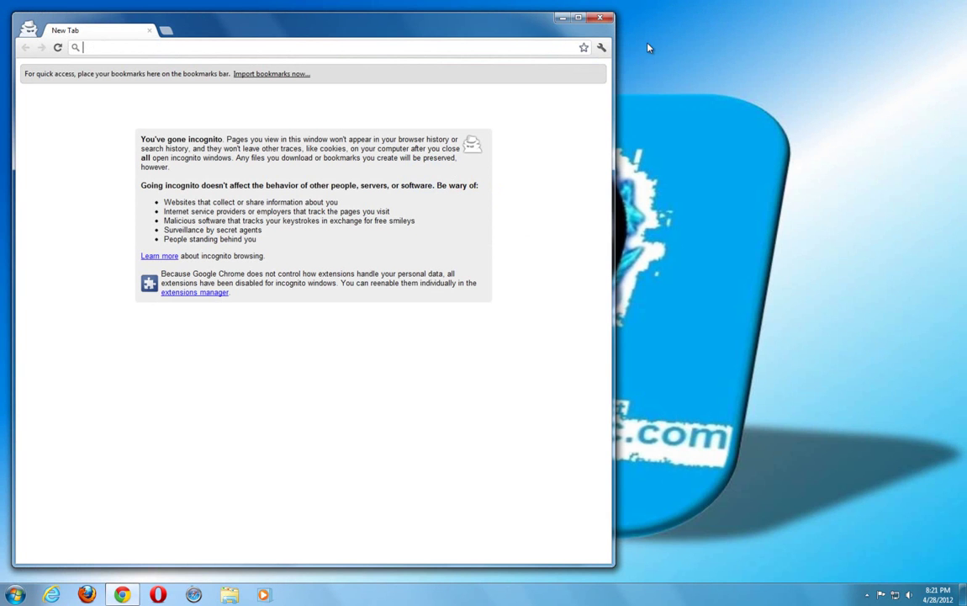
pyautogui.click(579, 18)
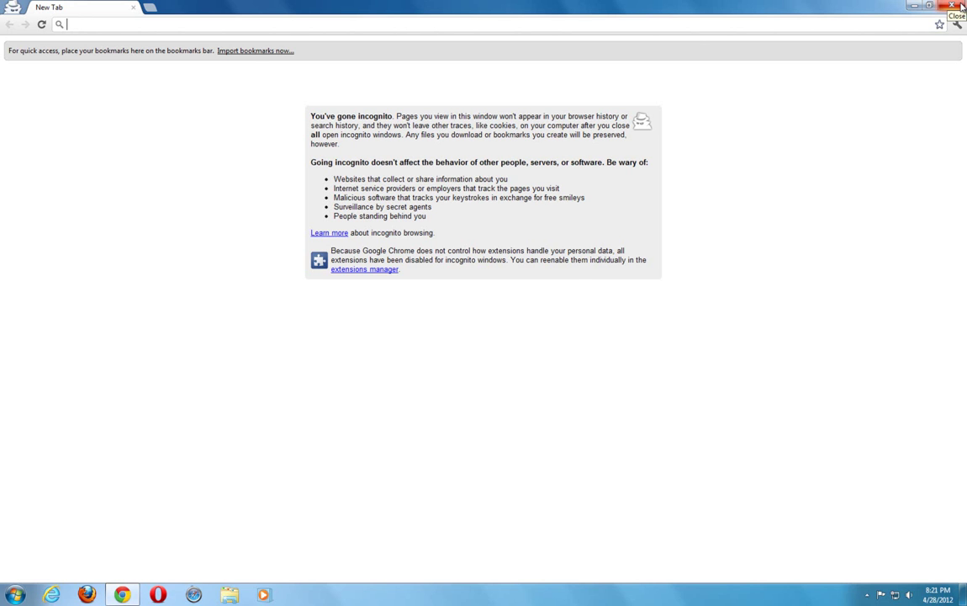
pyautogui.click(961, 7)
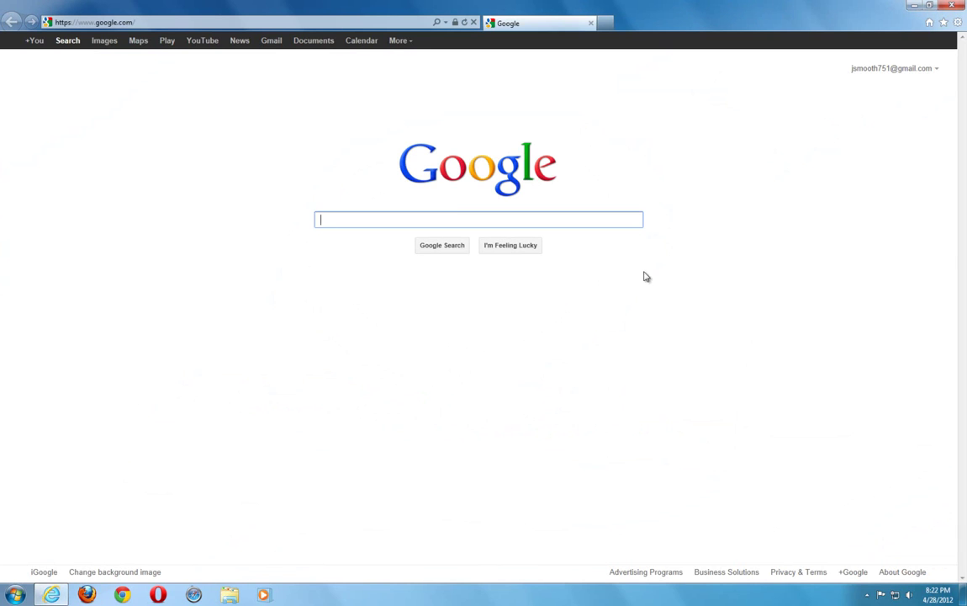
# Switch to Internet Explorer, view the options for Your Personalized List in the Tracking Protection add-ons, and close the dialog
pyautogui.click(958, 23)
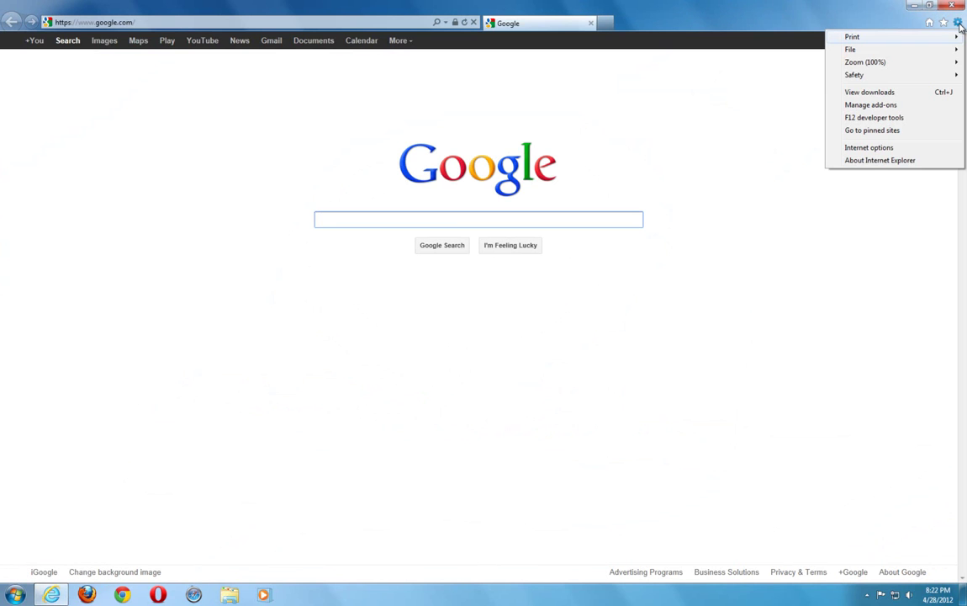
pyautogui.moveTo(909, 76)
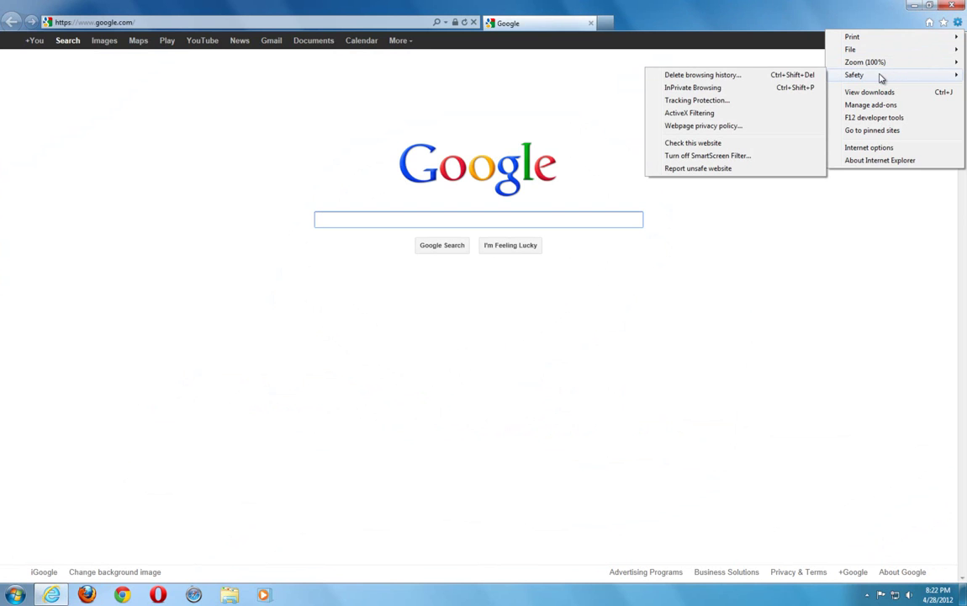
pyautogui.click(681, 102)
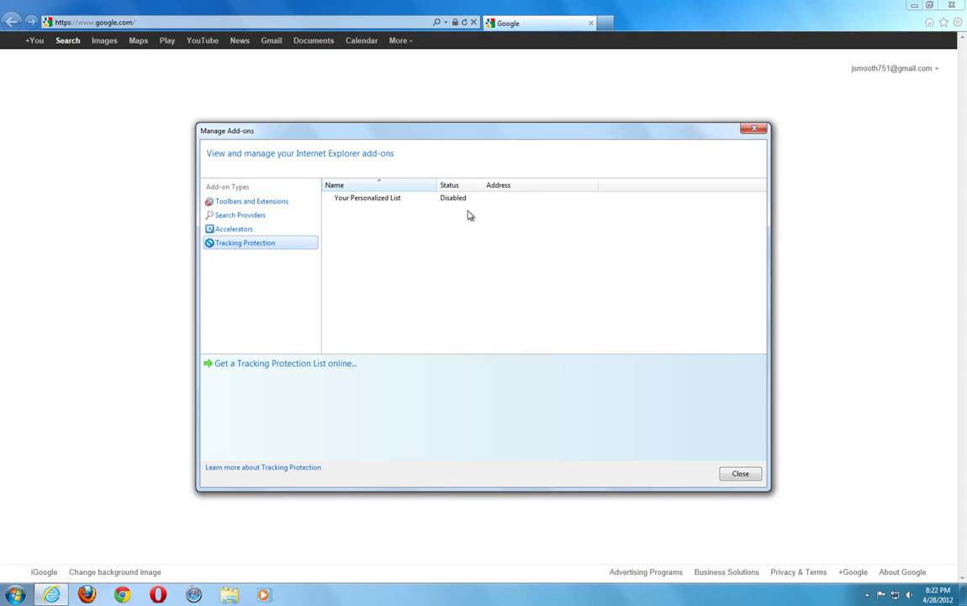
pyautogui.click(407, 201)
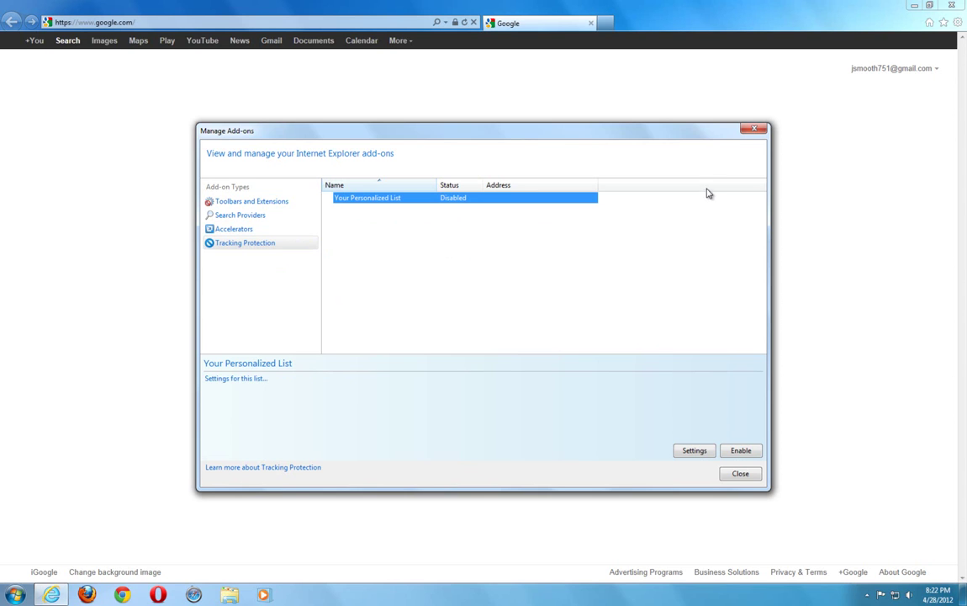
pyautogui.click(754, 129)
pyautogui.click(316, 24)
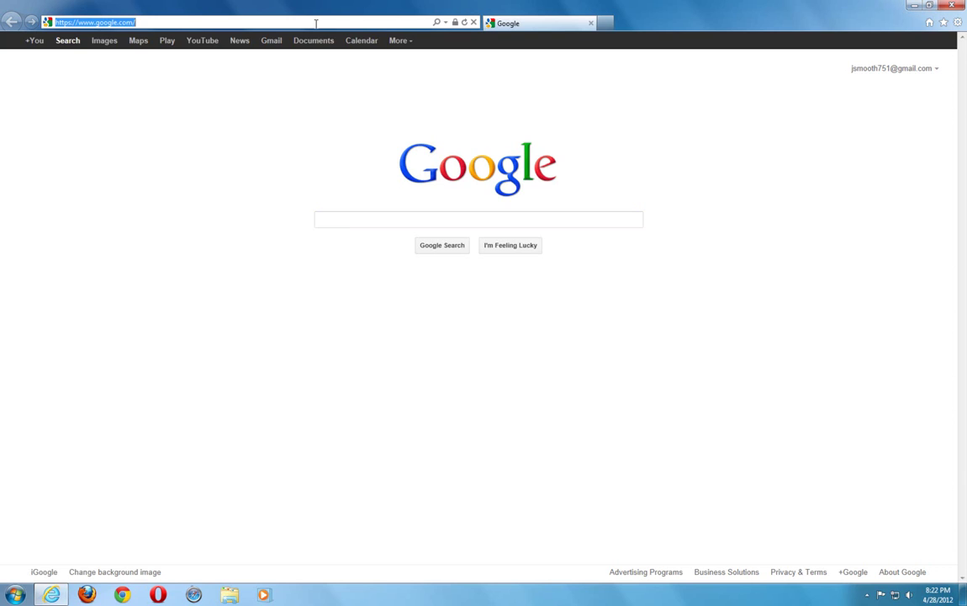
pyautogui.write('www.ie')
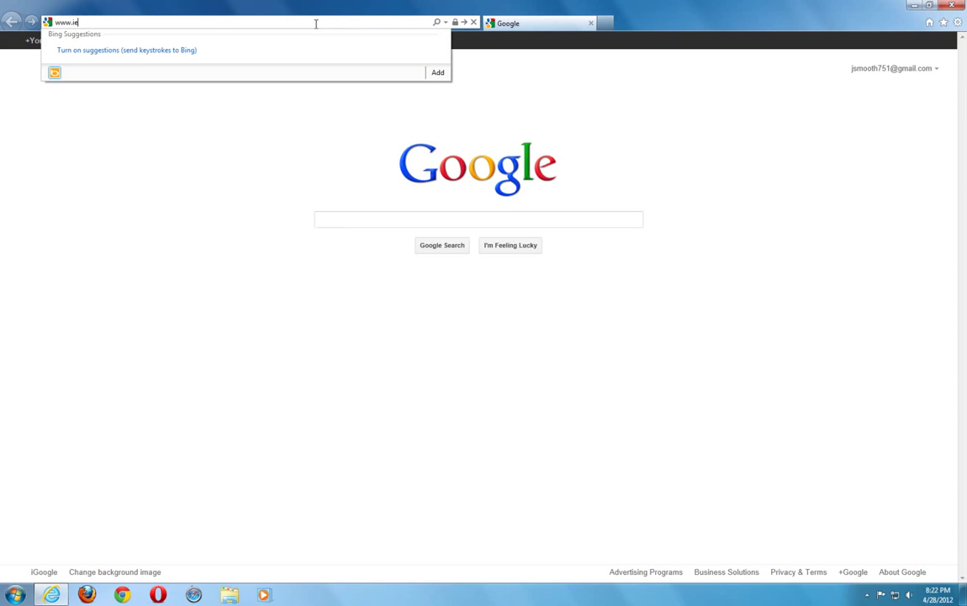
pyautogui.write('gallery.com')
pyautogui.press('Return')
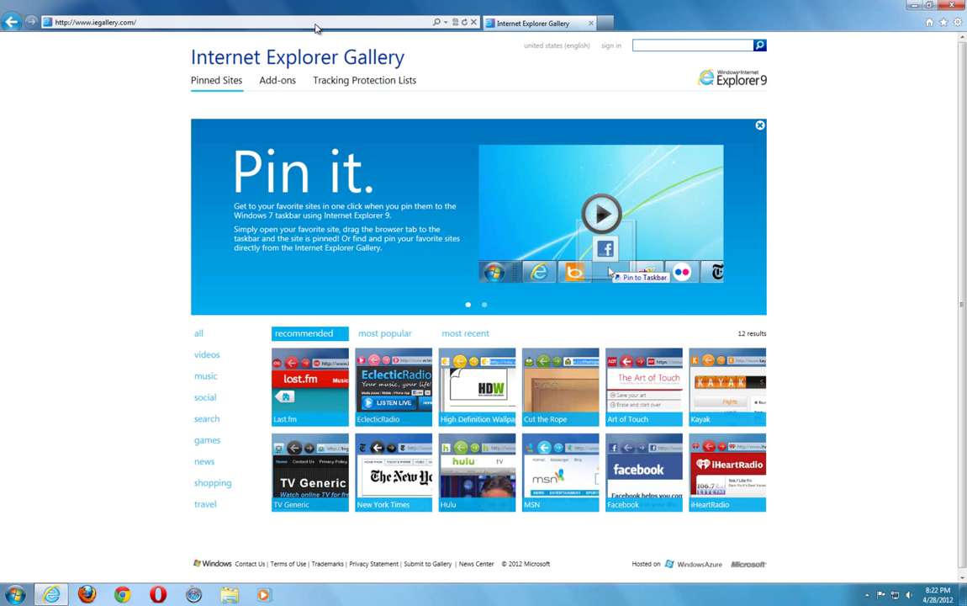
pyautogui.click(335, 84)
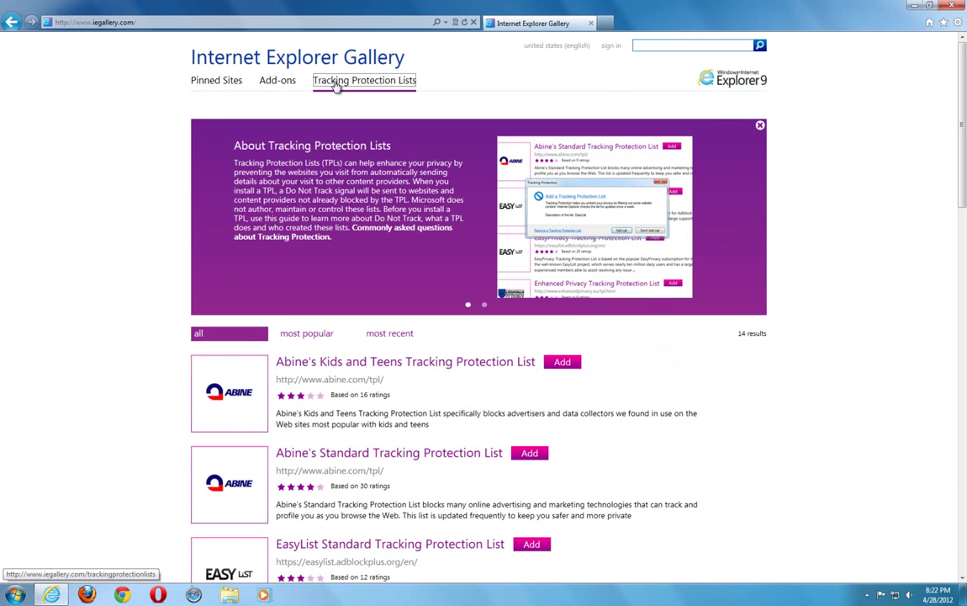
pyautogui.scroll(-5, 837, 206)
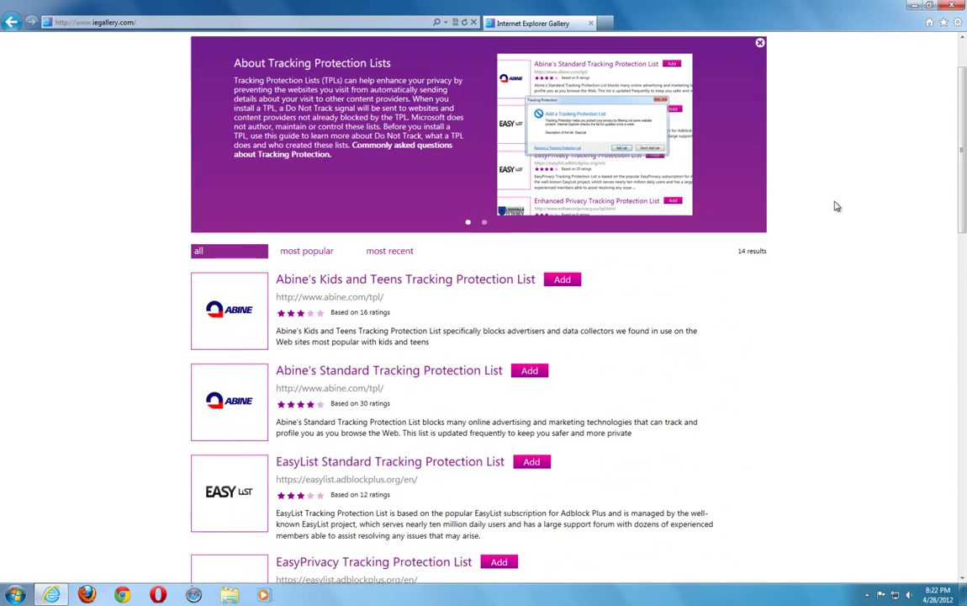
pyautogui.scroll(-6, 837, 206)
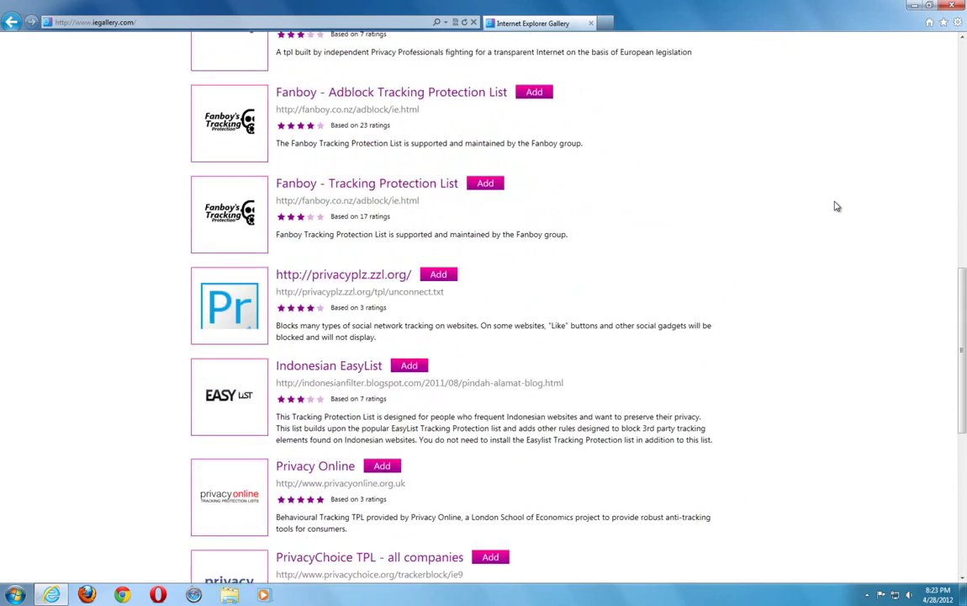
pyautogui.scroll(-3, 837, 206)
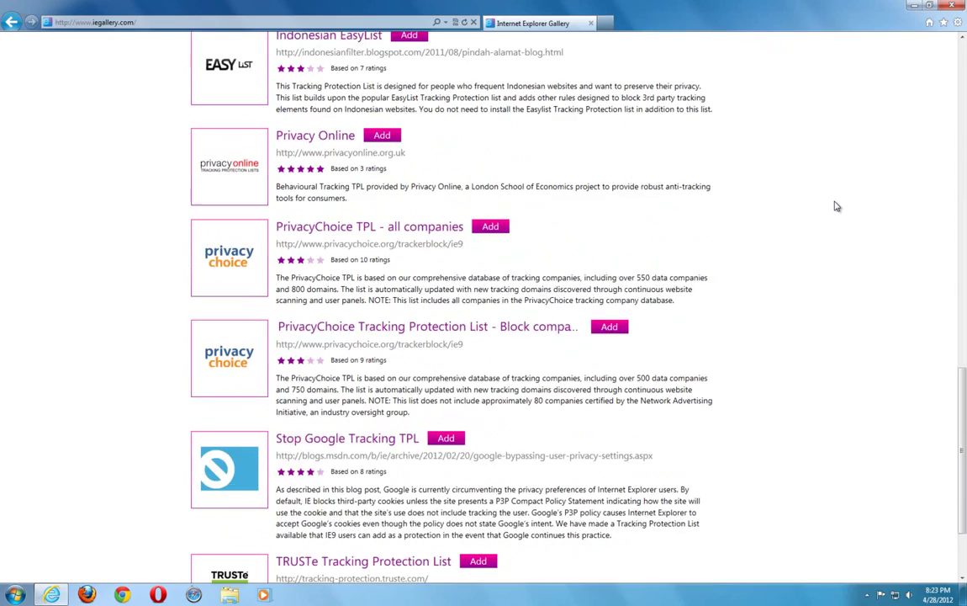
# Add the Stop Google Tracking TPL from the gallery to Internet Explorer's Tracking Protection Lists
pyautogui.scroll(-1, 837, 206)
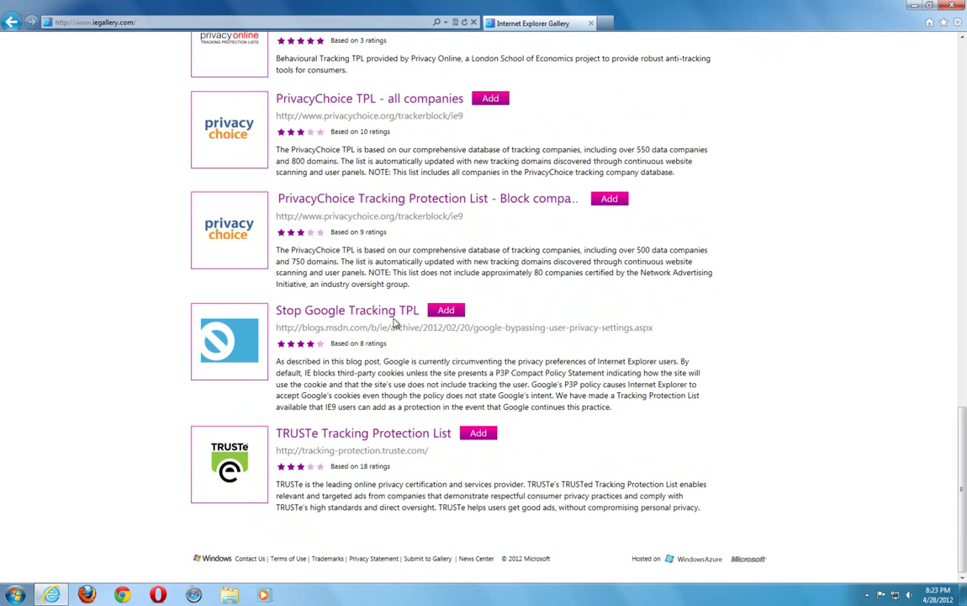
pyautogui.click(446, 311)
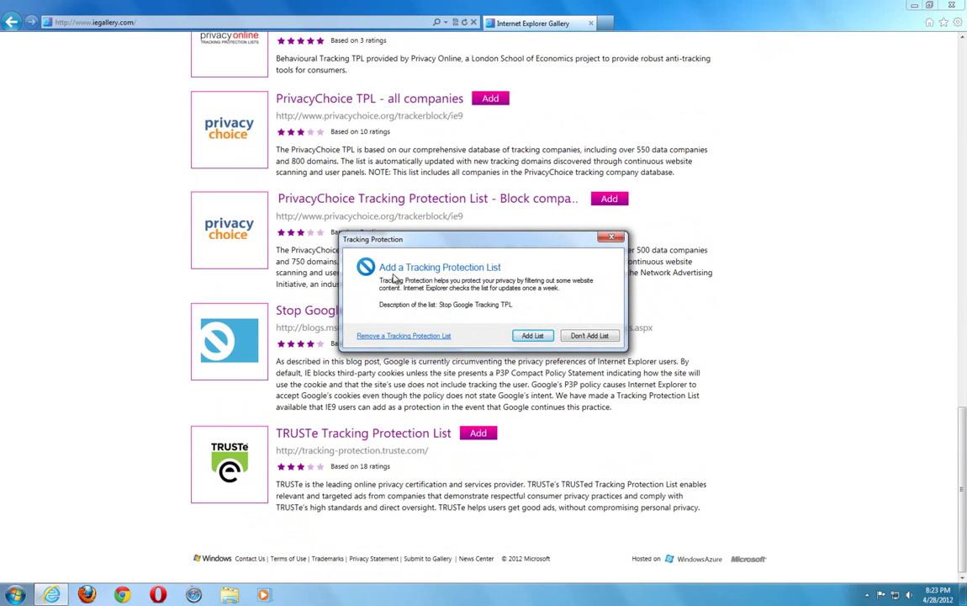
pyautogui.click(530, 334)
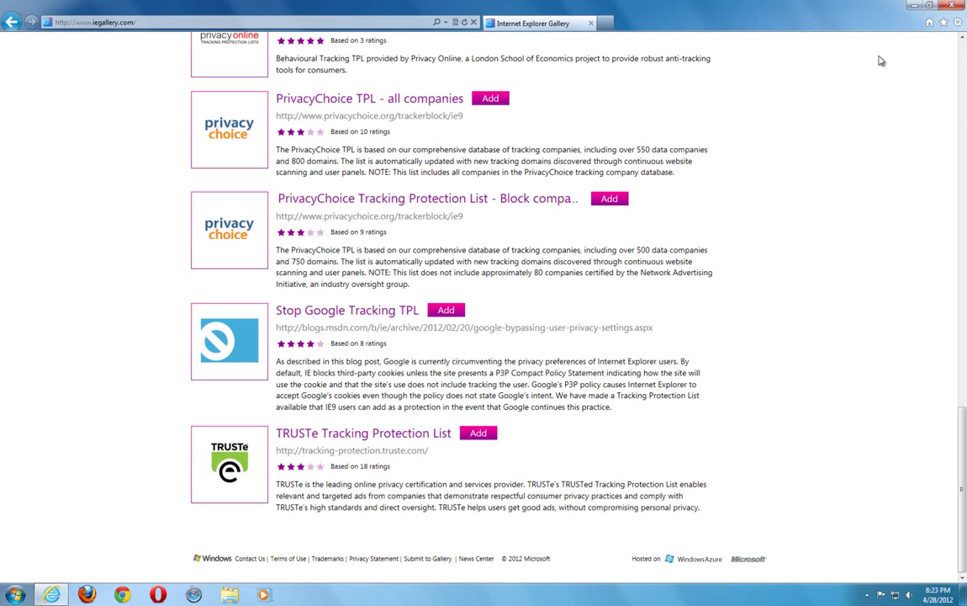
# View the Stop Google Tracking TPL entry in the Tracking Protection add-ons, and close the dialog
pyautogui.click(958, 25)
pyautogui.moveTo(915, 76)
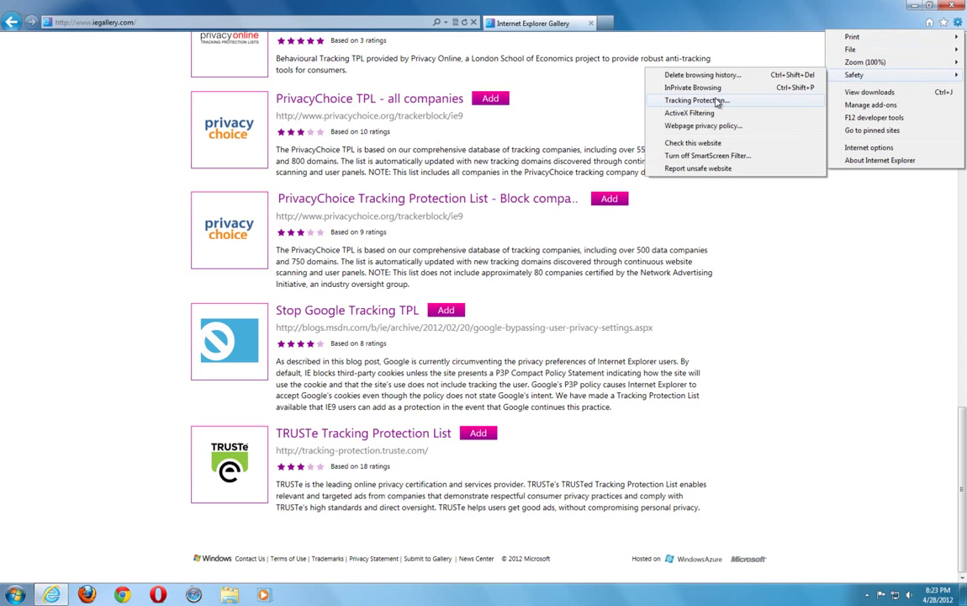
pyautogui.click(707, 101)
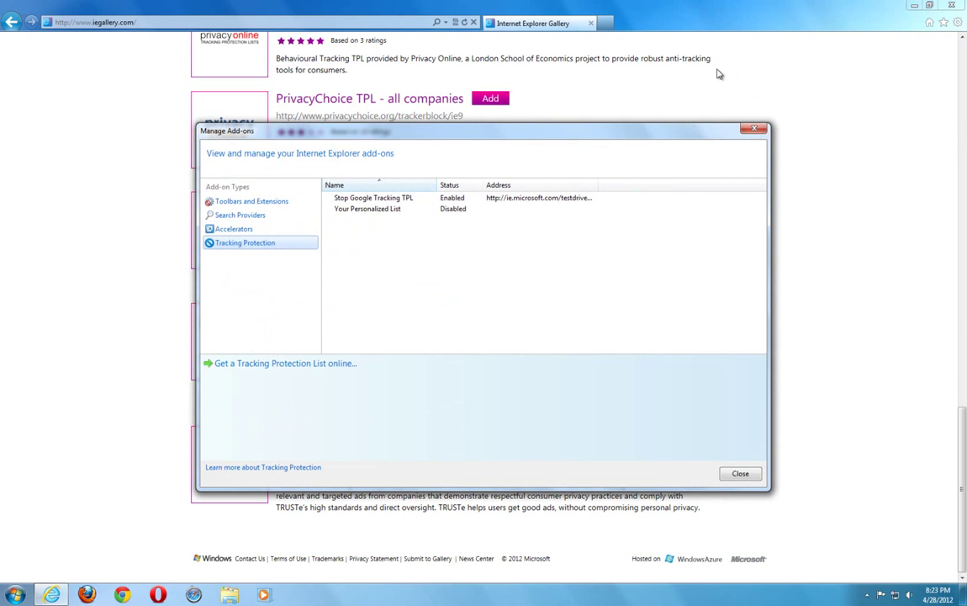
pyautogui.click(370, 198)
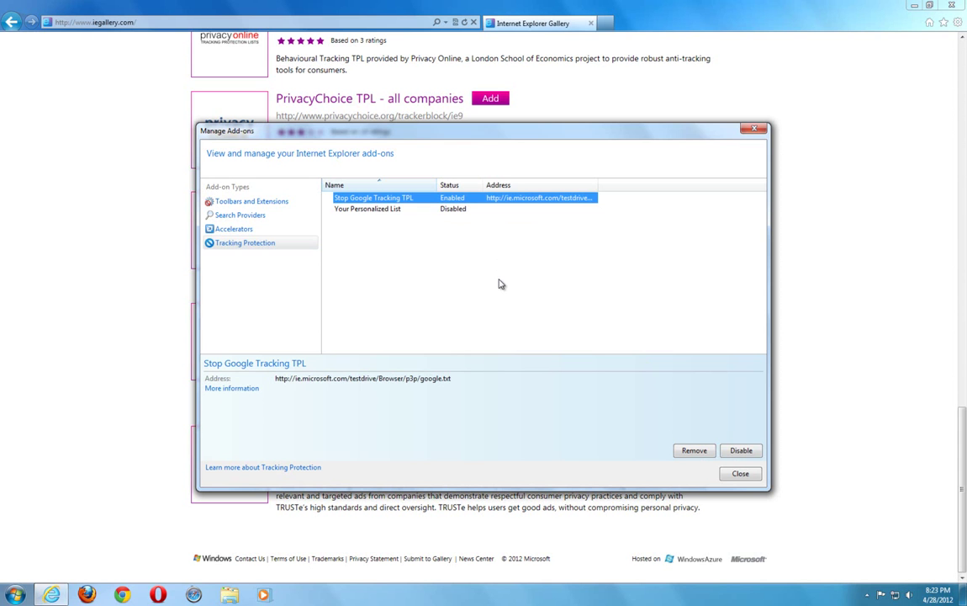
pyautogui.click(734, 476)
# Look back through the Tracking Protection Lists up to the start of the gallery page, and close Internet Explorer
pyautogui.scroll(2, 957, 407)
pyautogui.moveTo(956, 406); pyautogui.dragTo(945, 371)
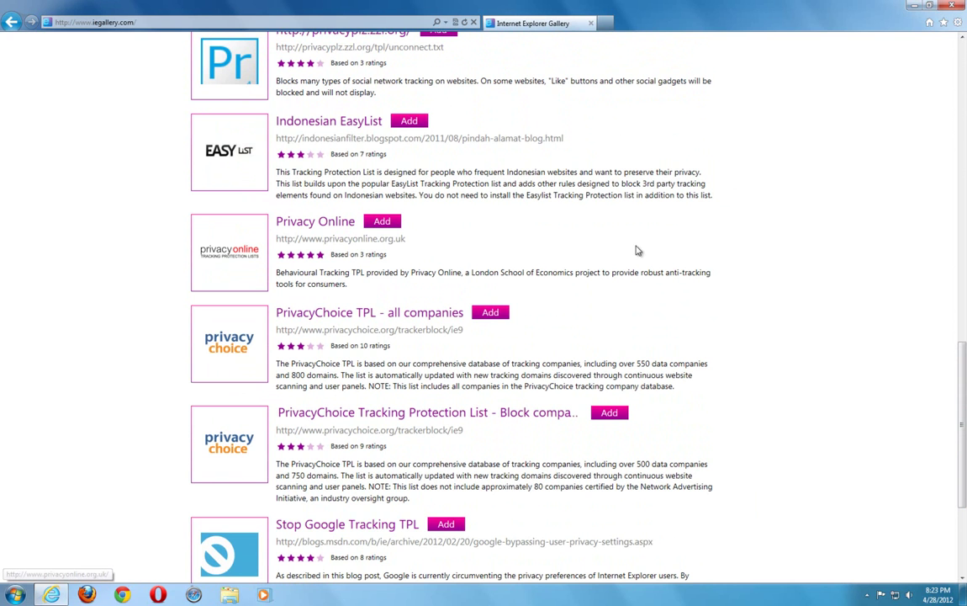
pyautogui.moveTo(964, 349); pyautogui.dragTo(956, 76)
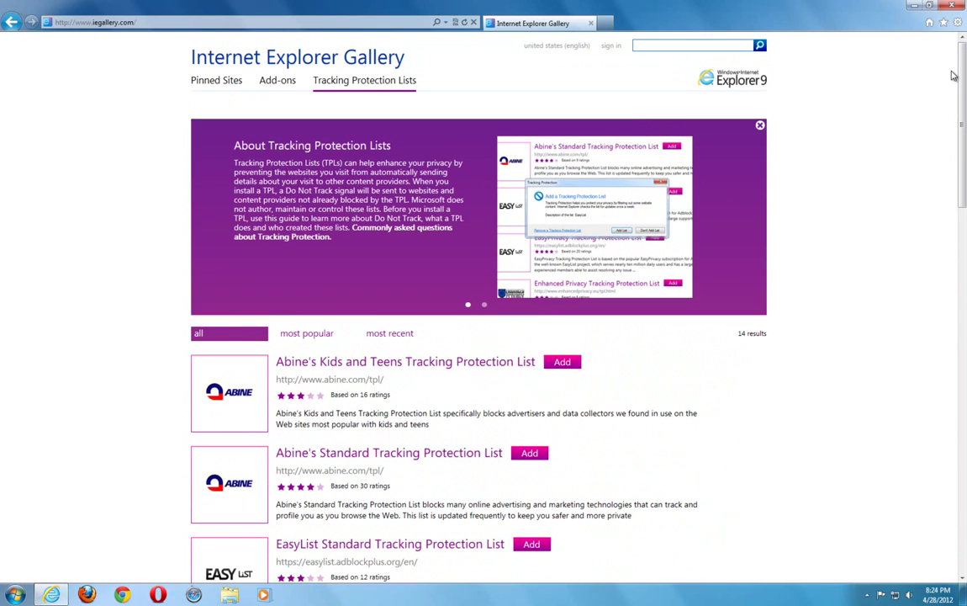
pyautogui.click(951, 5)
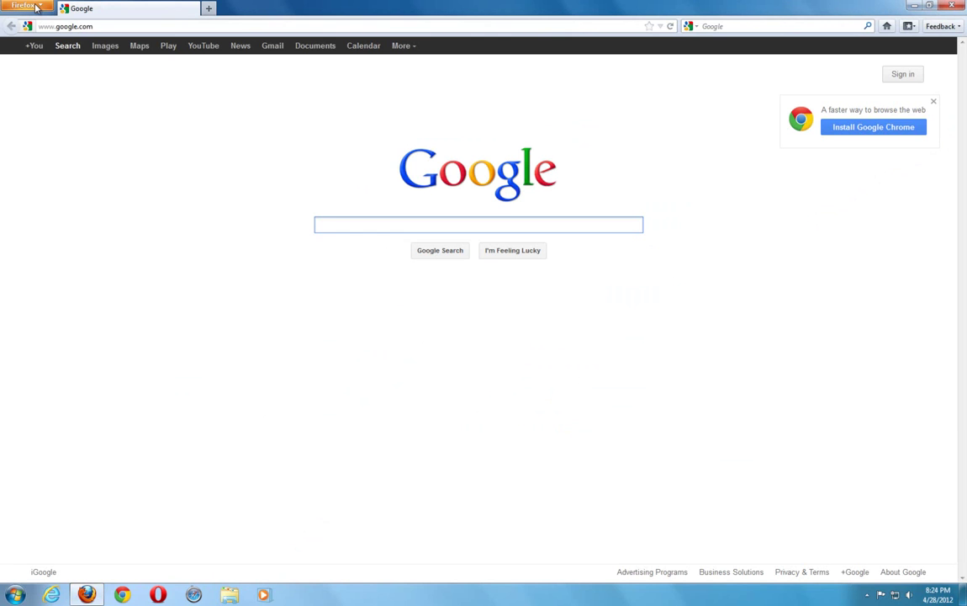
# In Firefox, enable "Tell websites I do not want to be tracked" in the privacy options, save, and close the browser
pyautogui.click(36, 9)
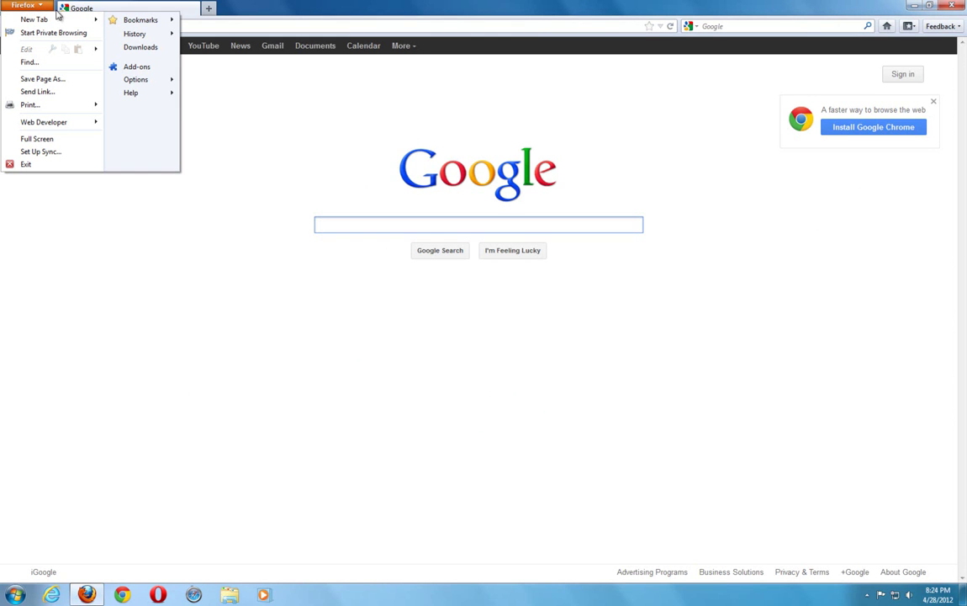
pyautogui.moveTo(143, 85)
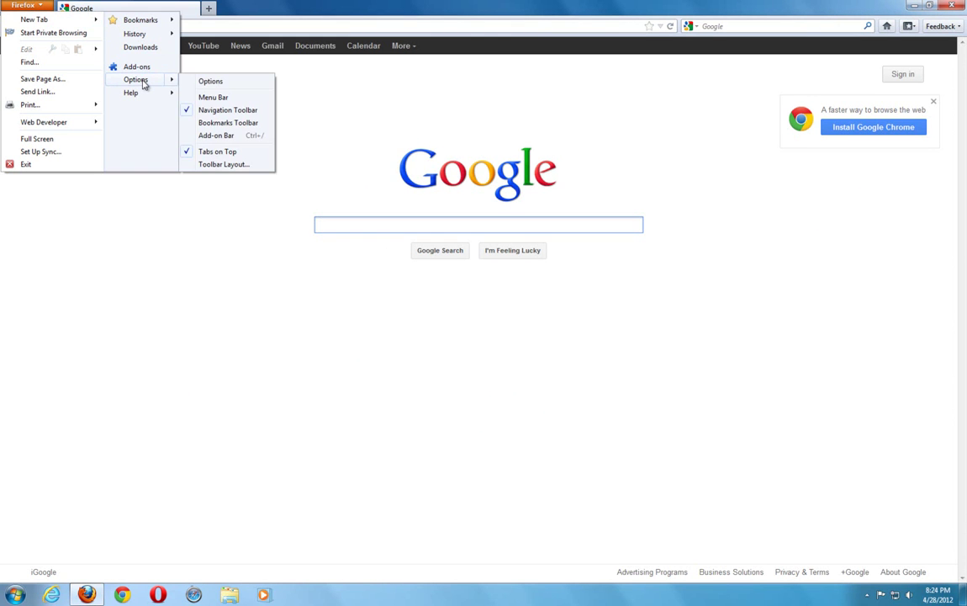
pyautogui.click(212, 82)
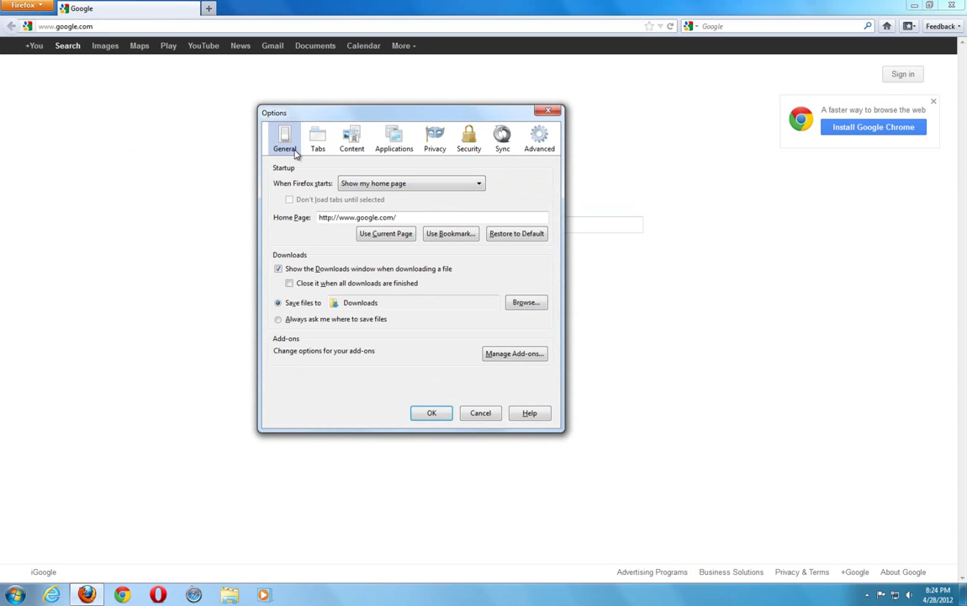
pyautogui.click(434, 143)
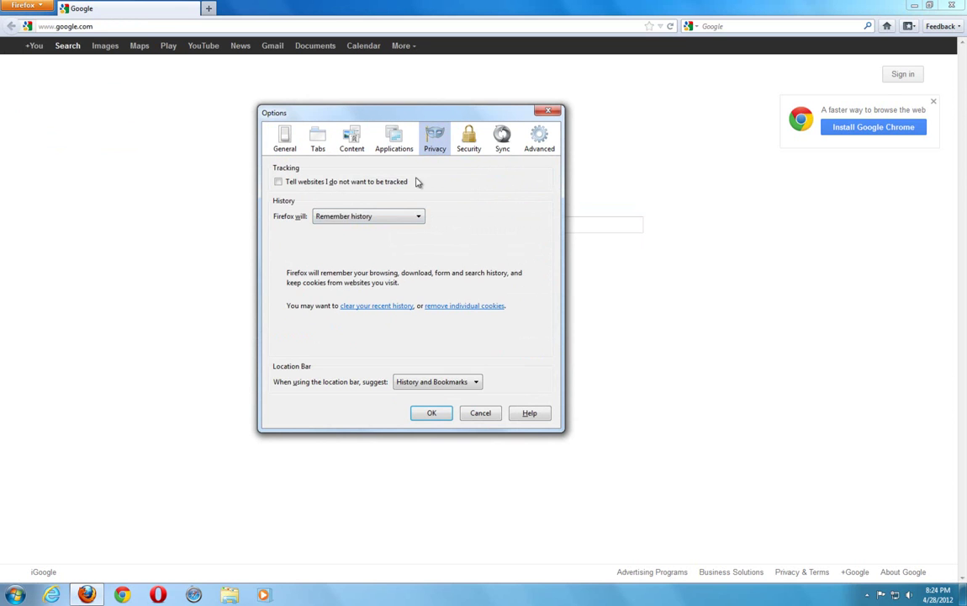
pyautogui.click(278, 182)
pyautogui.click(418, 416)
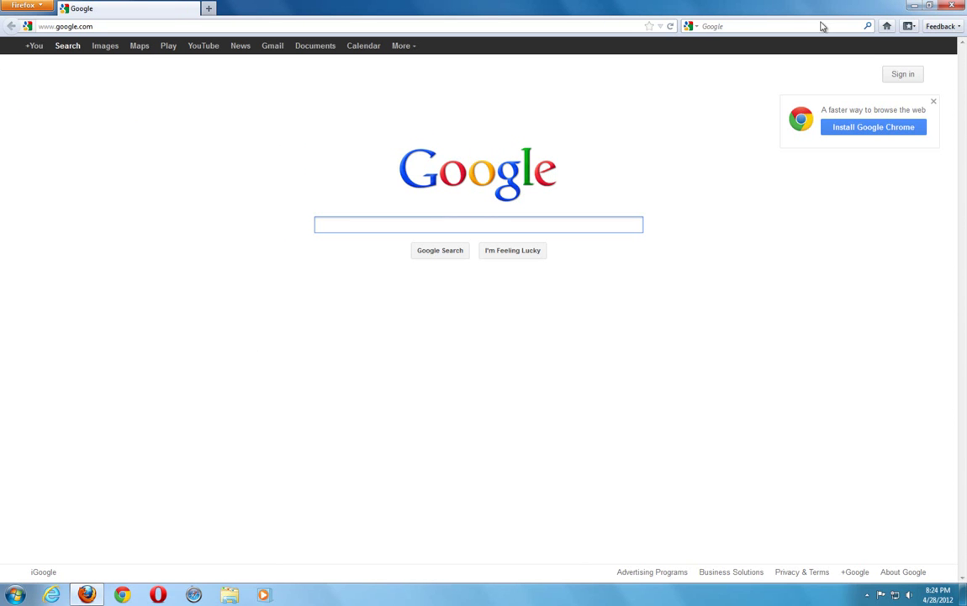
pyautogui.click(955, 5)
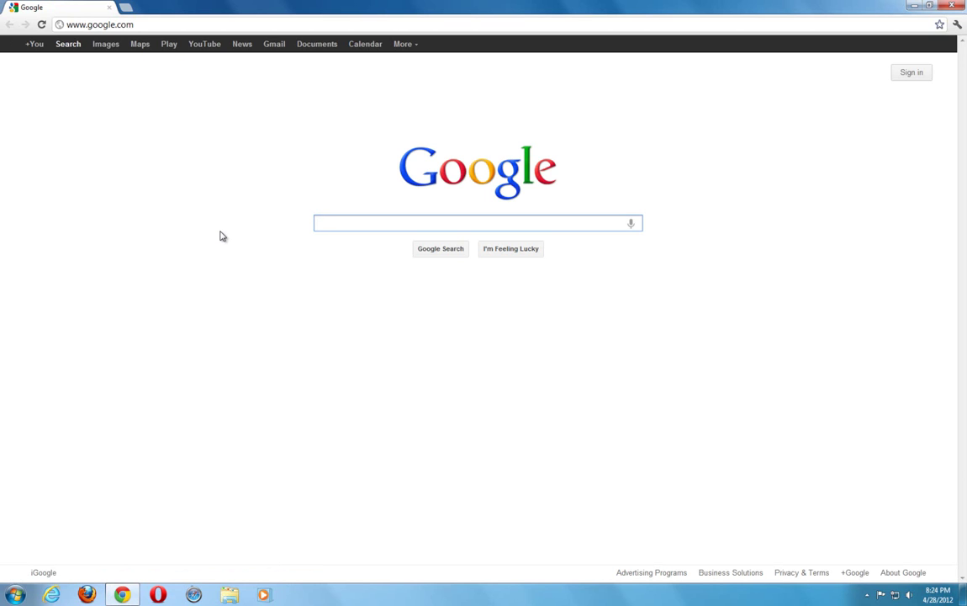
# In Google Chrome, go to the Chrome Web Store at chrome.google.com/webstore
pyautogui.click(205, 27)
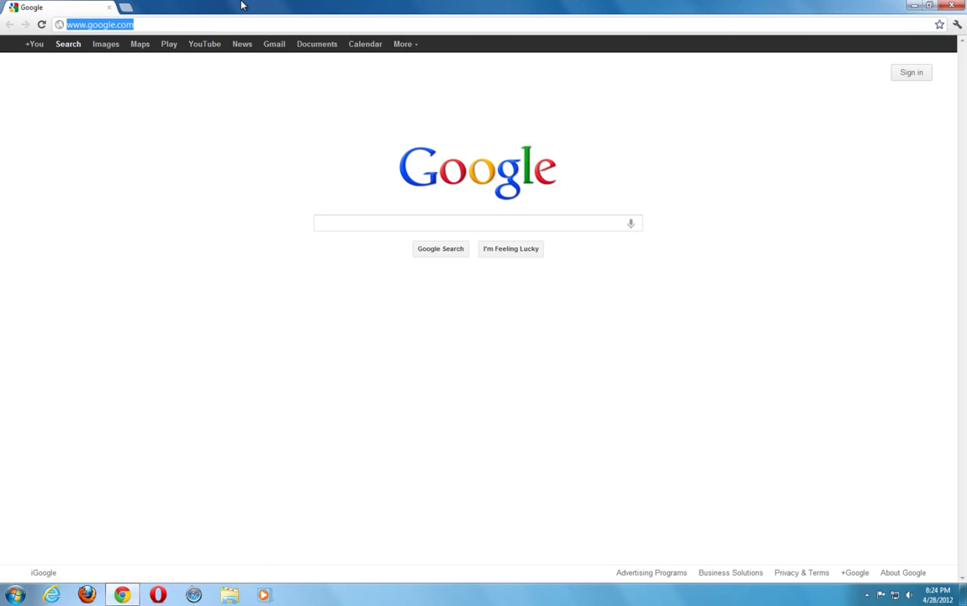
pyautogui.write('ch')
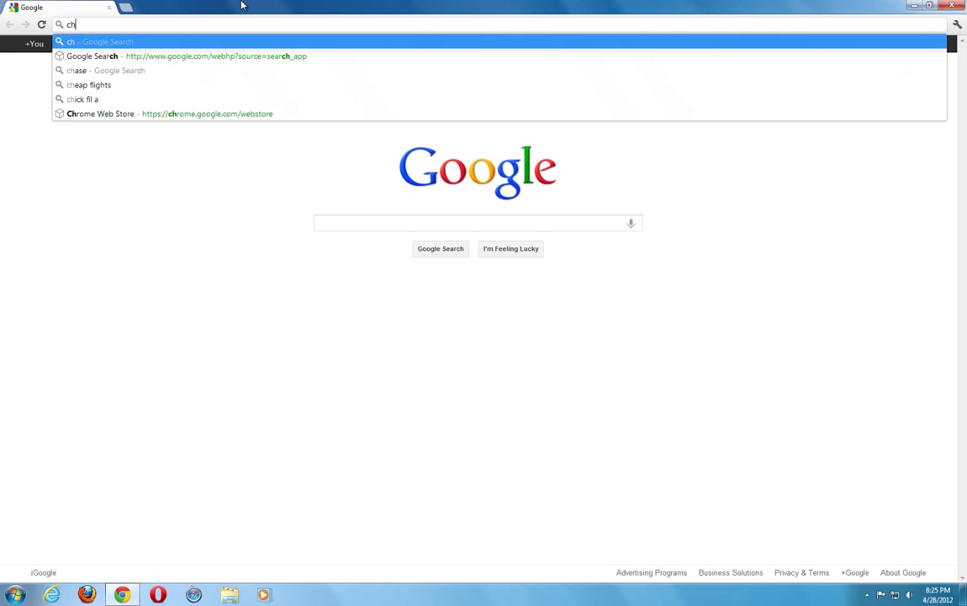
pyautogui.write('rome.google.com/')
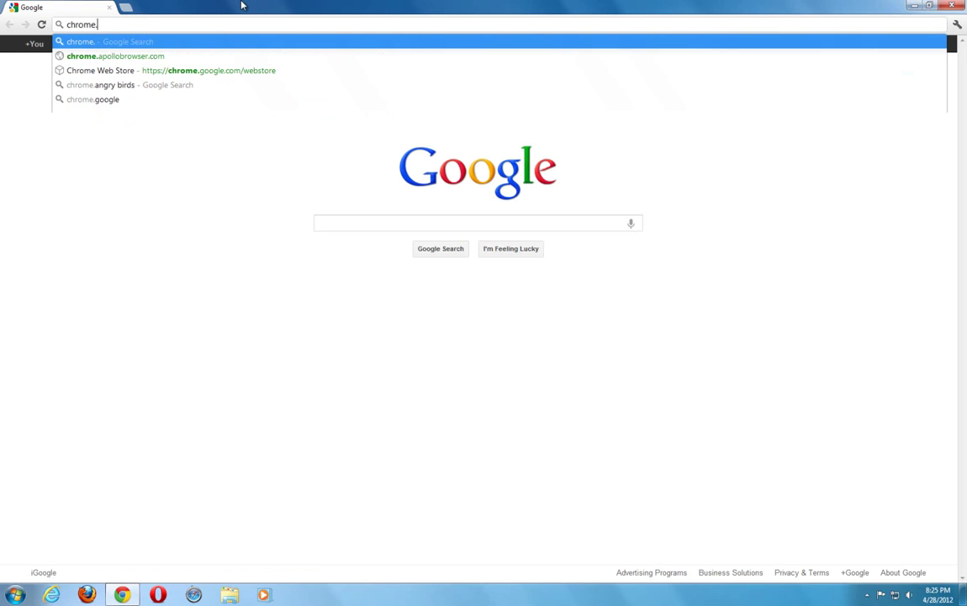
pyautogui.write('webstor')
pyautogui.press('Return')
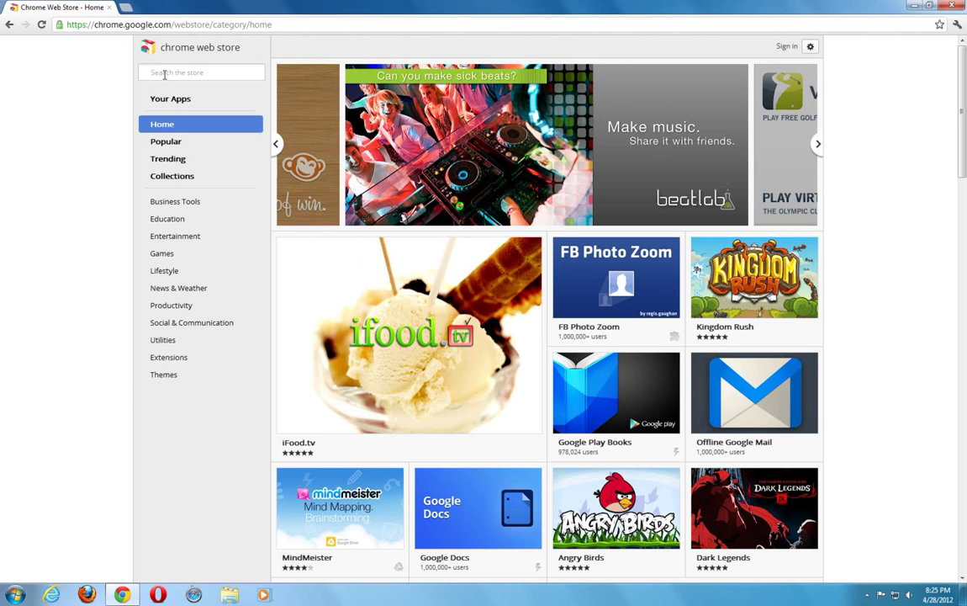
# Search the store for "keep my opt outs", add Google's Keep My Opt-Outs extension to Chrome, and dismiss the notification
pyautogui.click(165, 74)
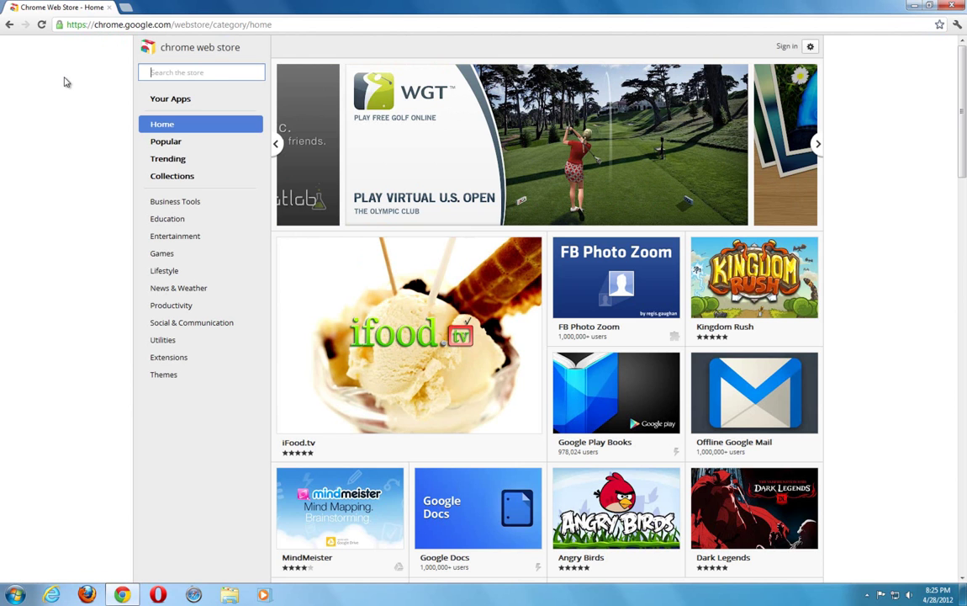
pyautogui.write('keep')
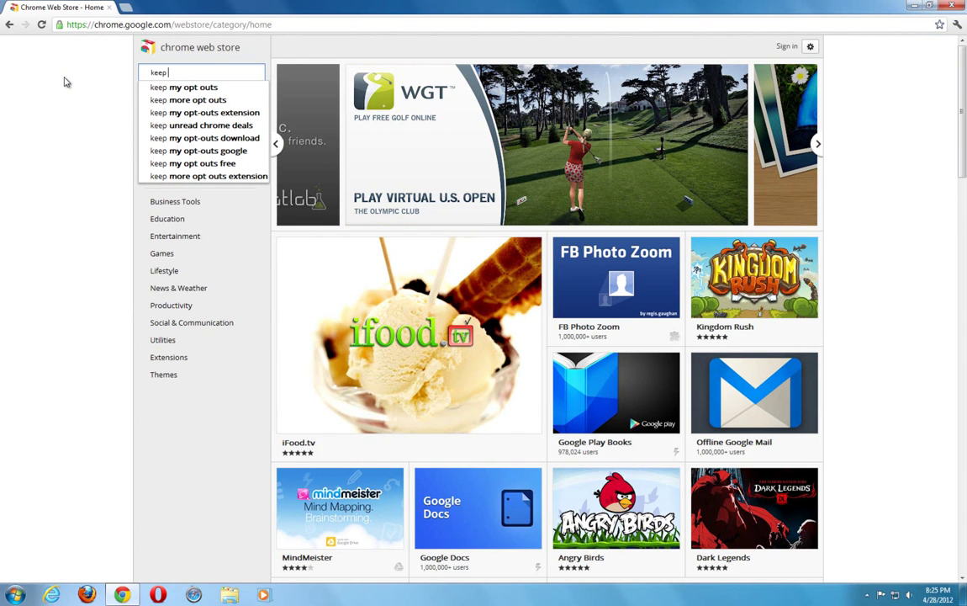
pyautogui.press('Down')
pyautogui.press('Return')
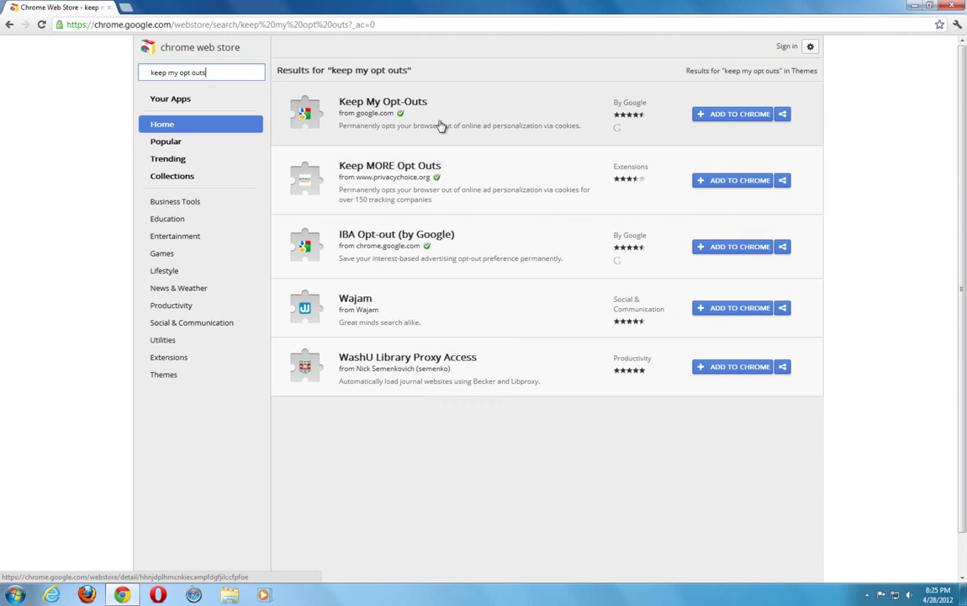
pyautogui.click(737, 117)
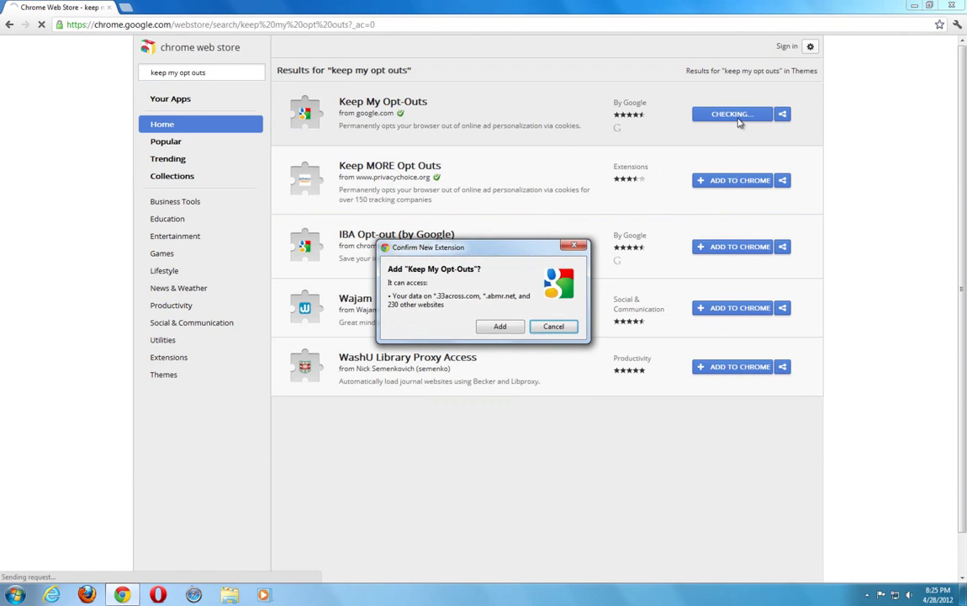
pyautogui.click(495, 327)
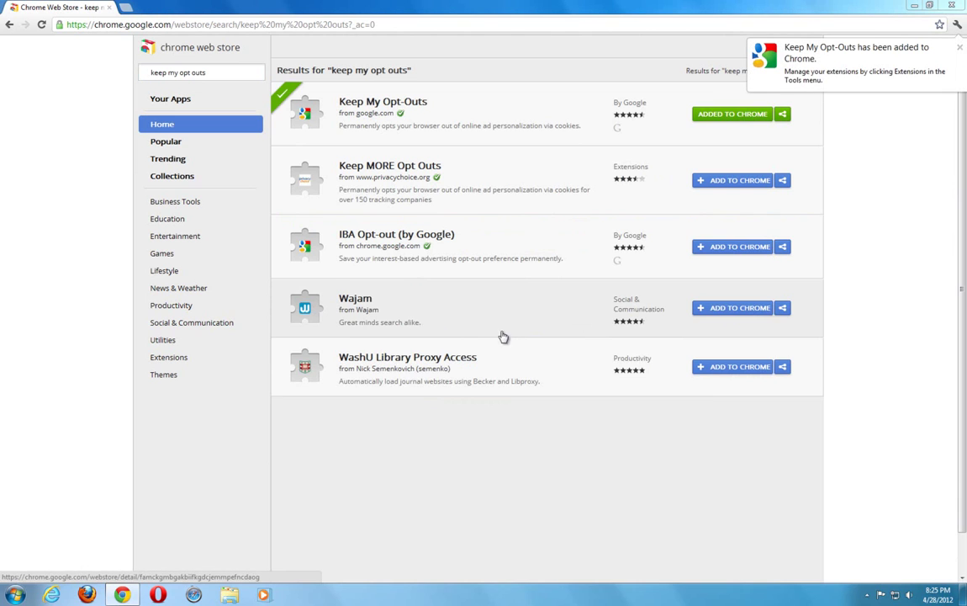
pyautogui.click(960, 48)
# Open Chrome's Extensions page to check the Keep My Opt-Outs extension
pyautogui.click(958, 25)
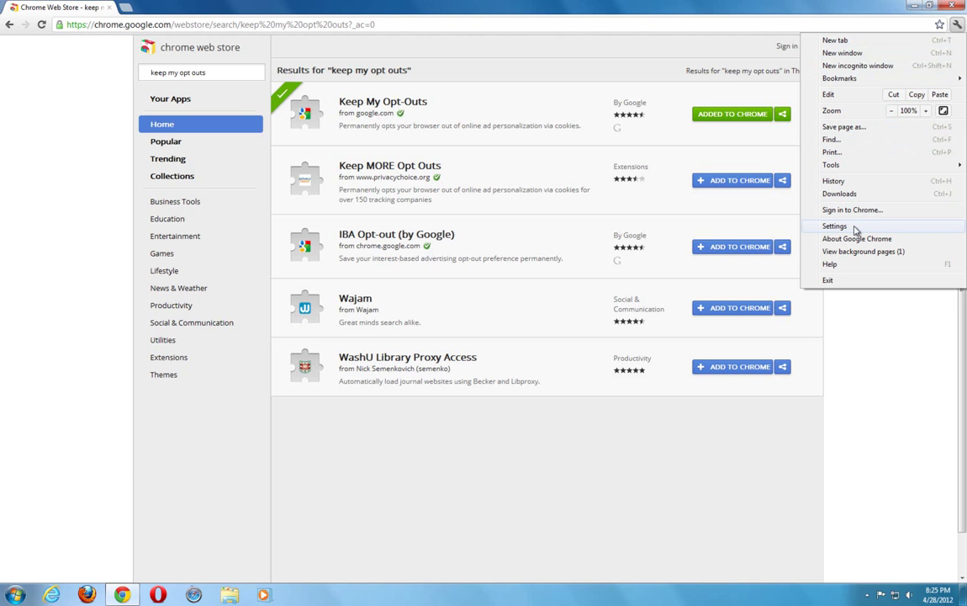
pyautogui.moveTo(849, 167)
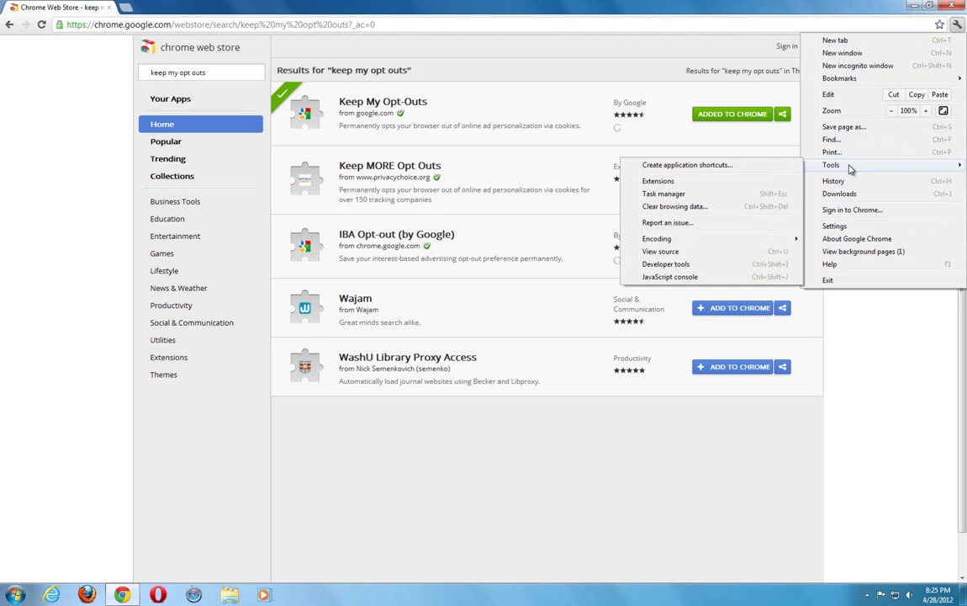
pyautogui.click(691, 183)
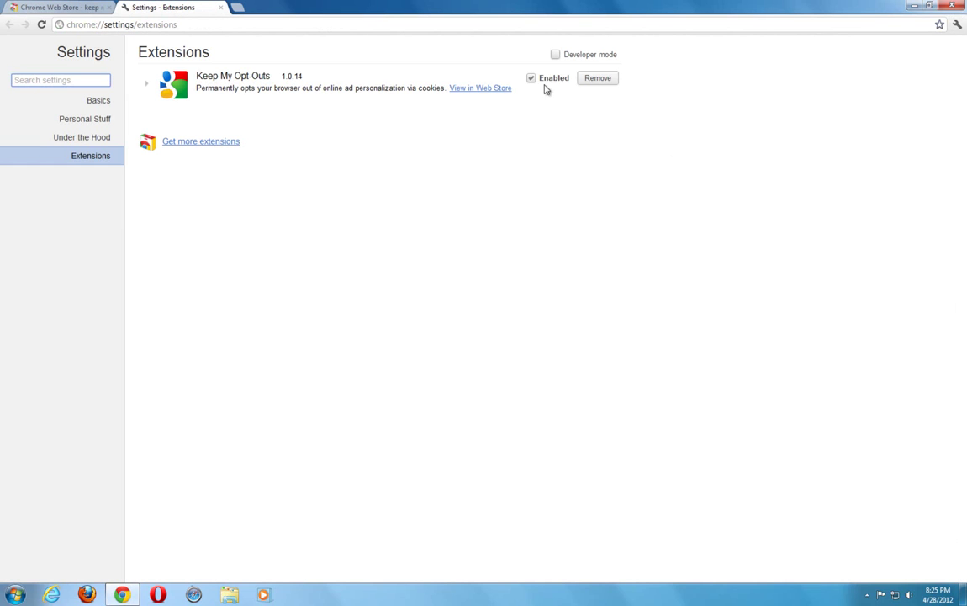